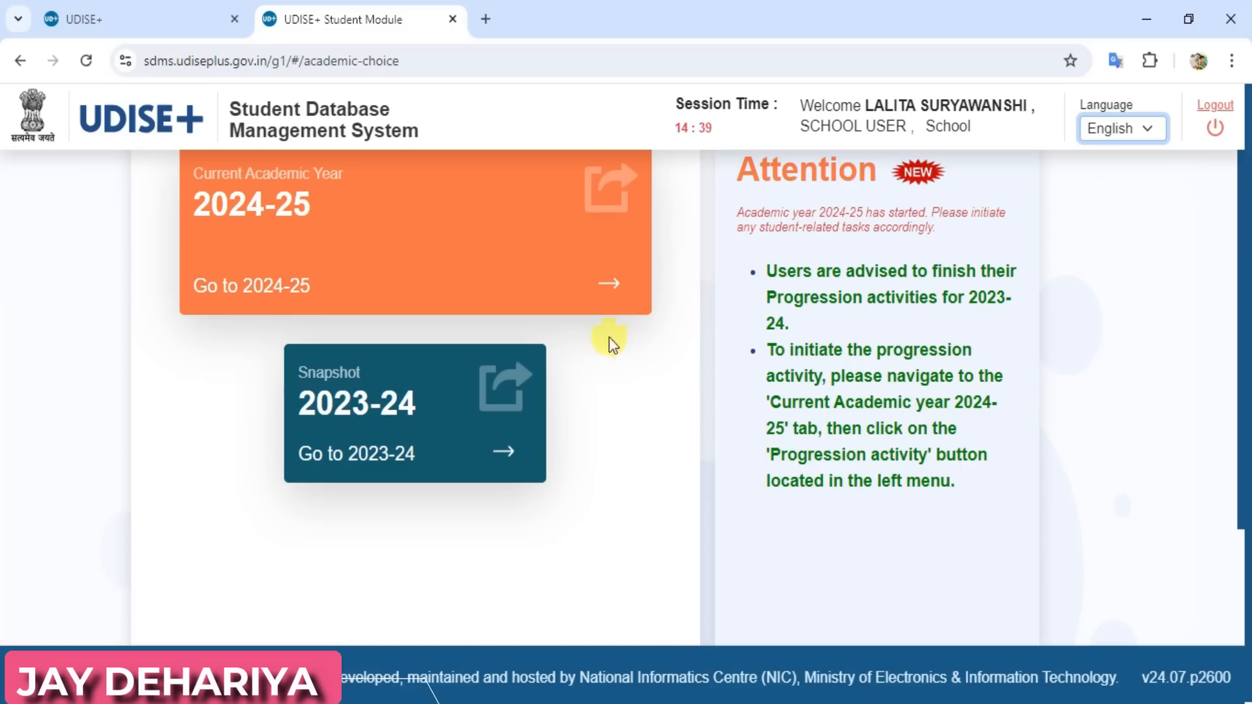
{"action": "left_click", "coordinate": [144, 13]}
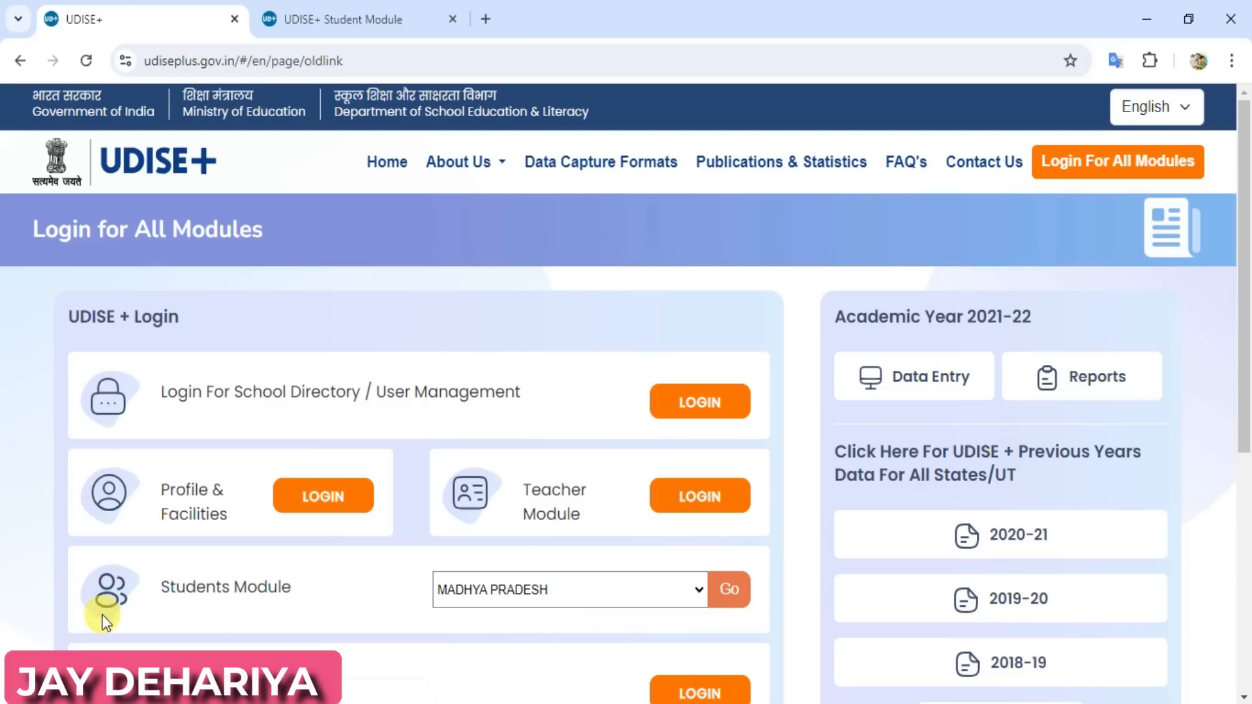
{"action": "left_click", "coordinate": [342, 16]}
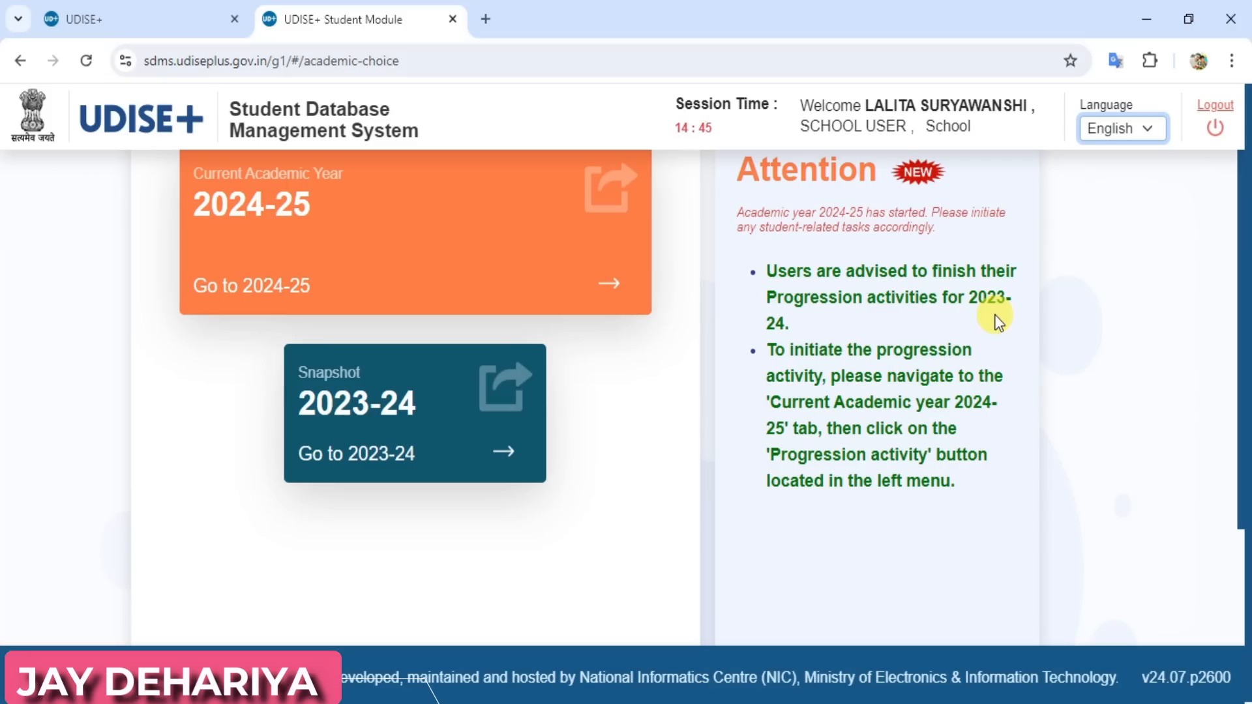
Open udiseplus.gov.in in a new browser tab and go to its login page for all modules
{"action": "left_click", "coordinate": [485, 24]}
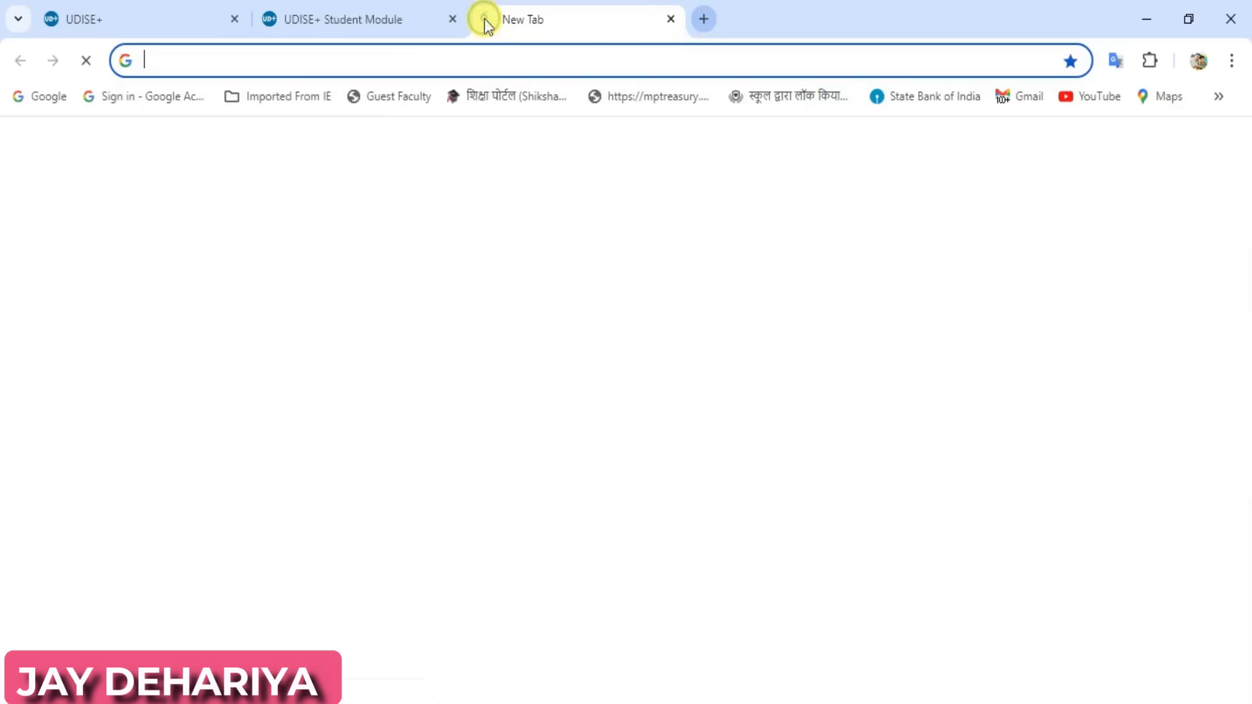
{"action": "left_click", "coordinate": [352, 60]}
{"action": "type", "text": "ud"}
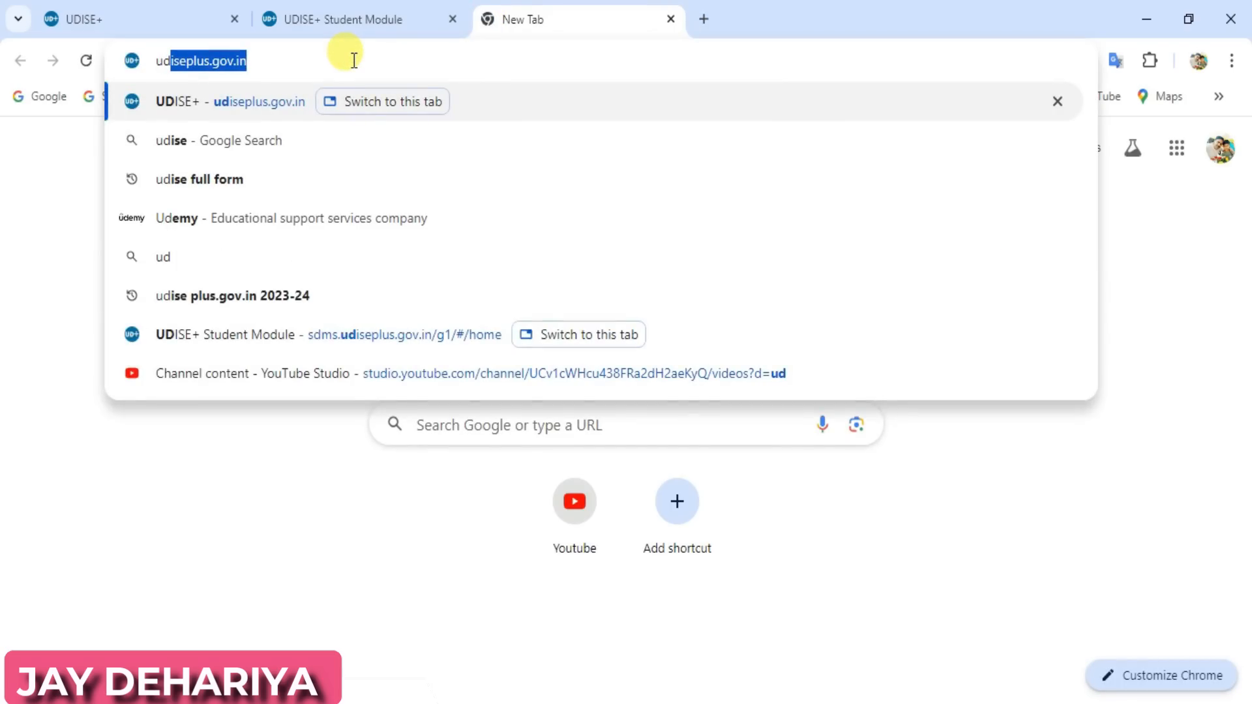
{"action": "key", "text": "Return"}
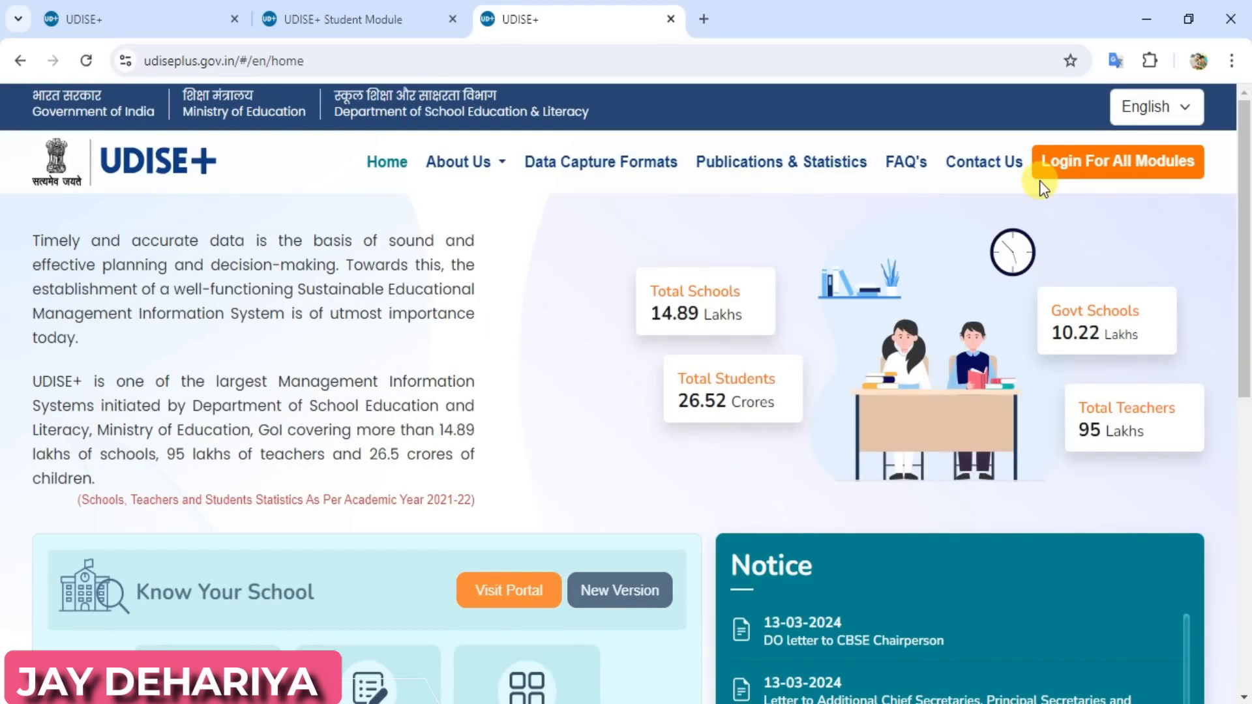
{"action": "left_click", "coordinate": [1124, 174]}
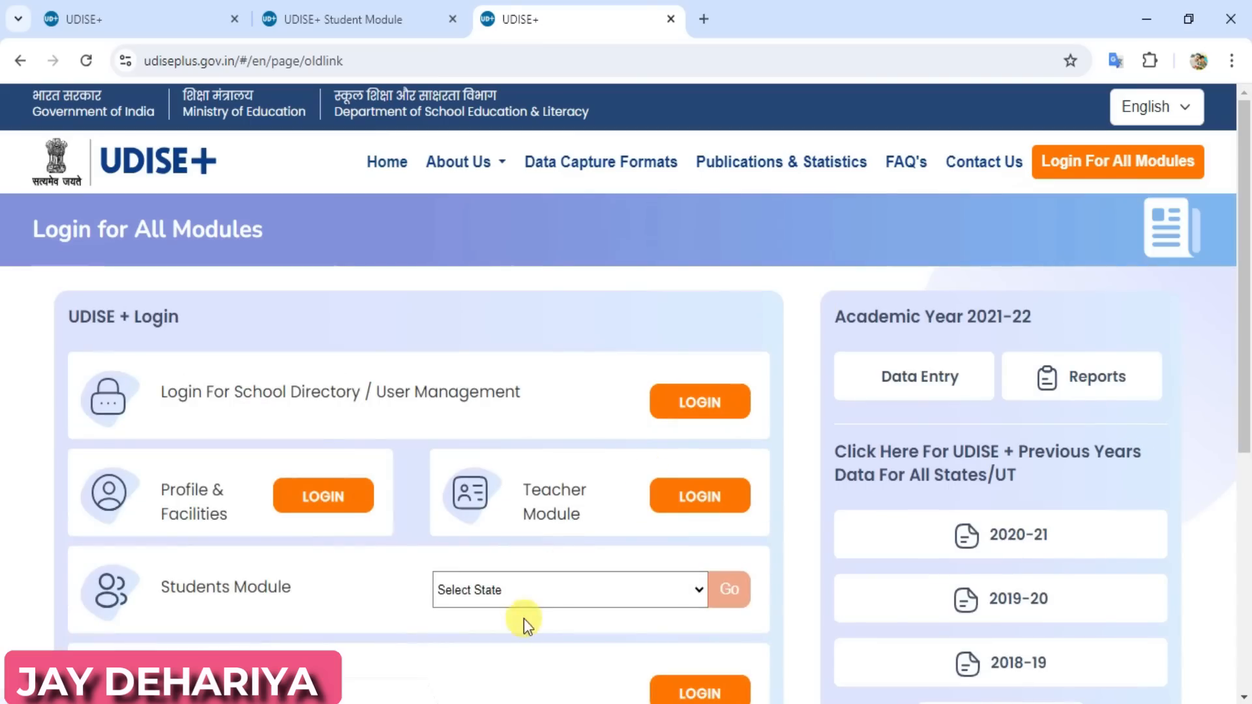
Choose Madhya Pradesh as the state for the Students Module and proceed to that module
{"action": "left_click", "coordinate": [535, 595]}
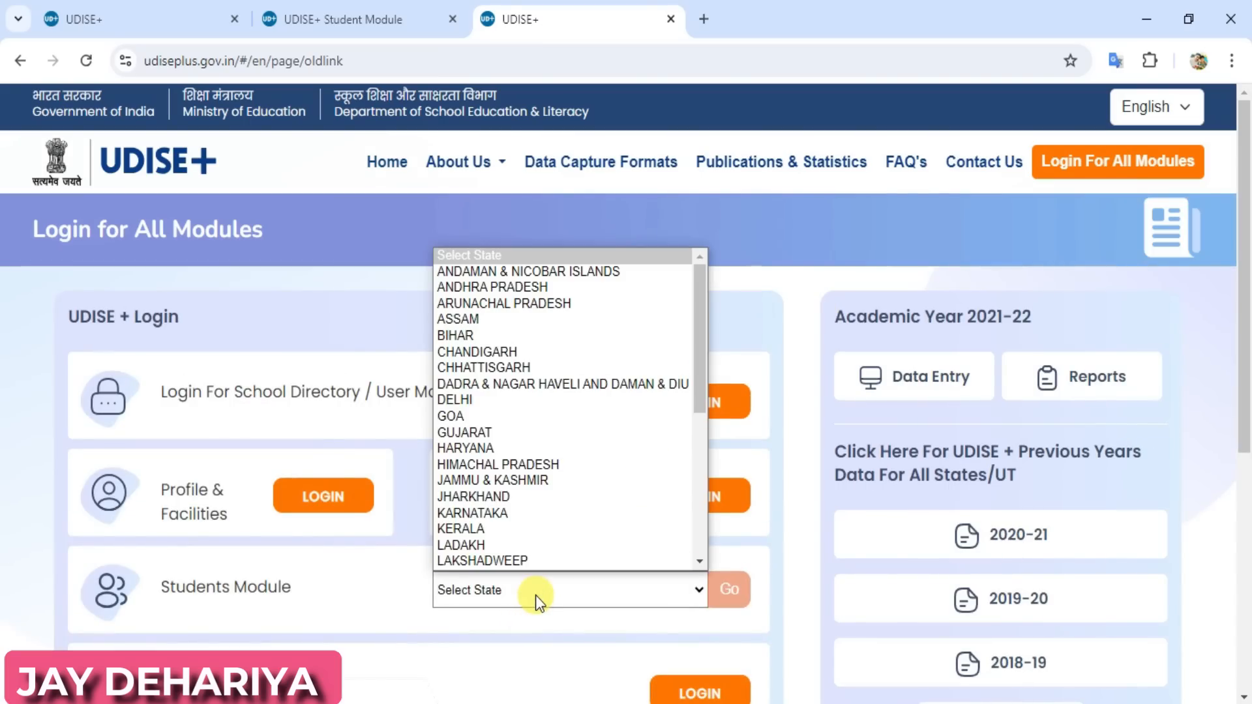
{"action": "key", "text": "m"}
{"action": "key", "text": "Return"}
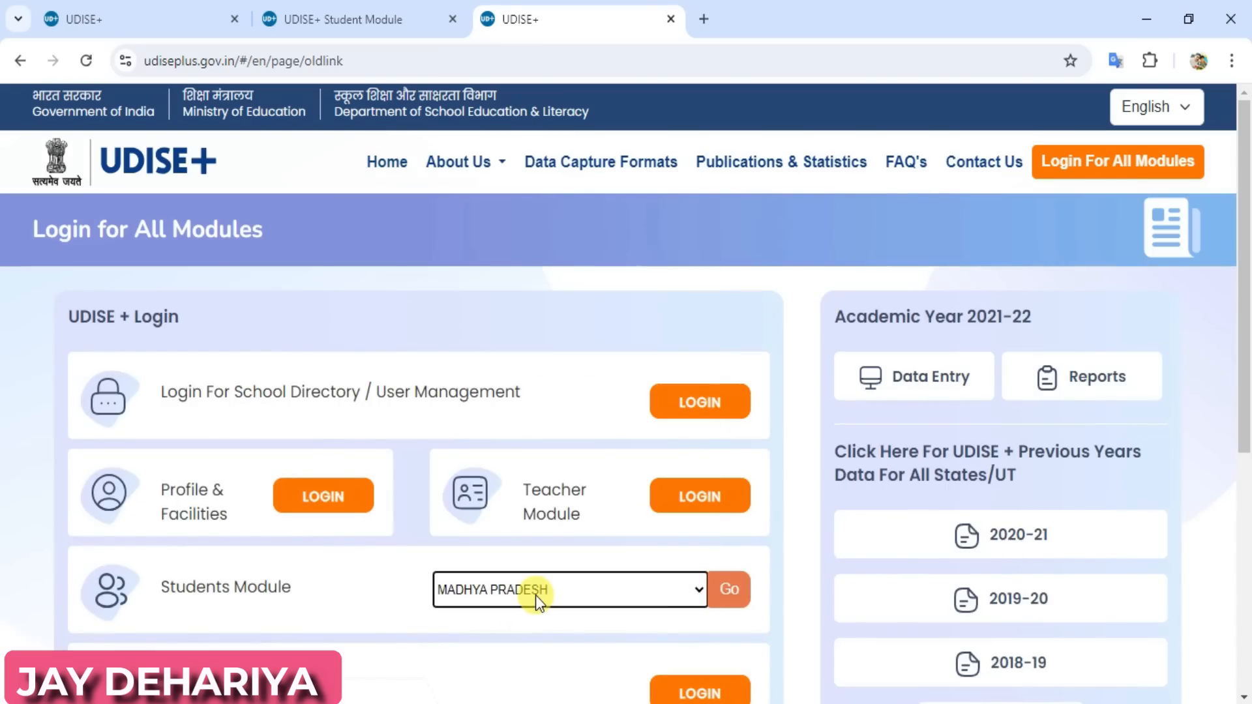
{"action": "left_click", "coordinate": [729, 590]}
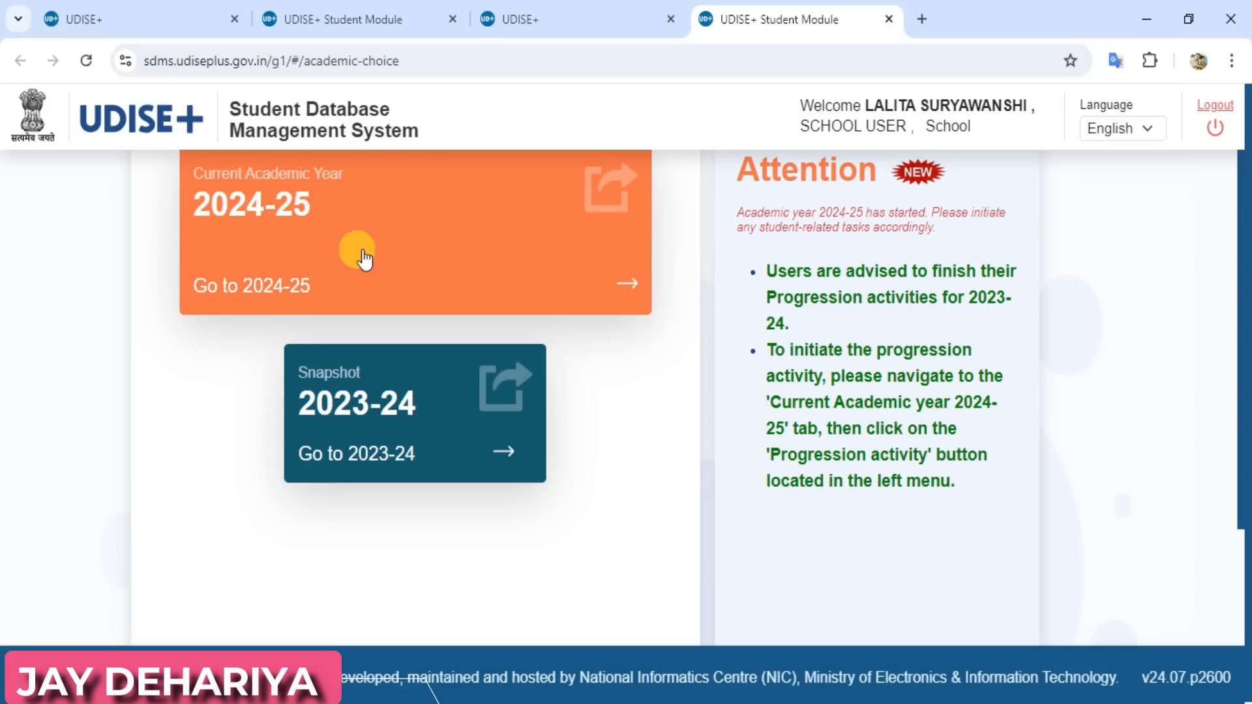
Enter the current academic year 2024-25, dismiss the school information notice and open the Progression Module
{"action": "left_click", "coordinate": [384, 217]}
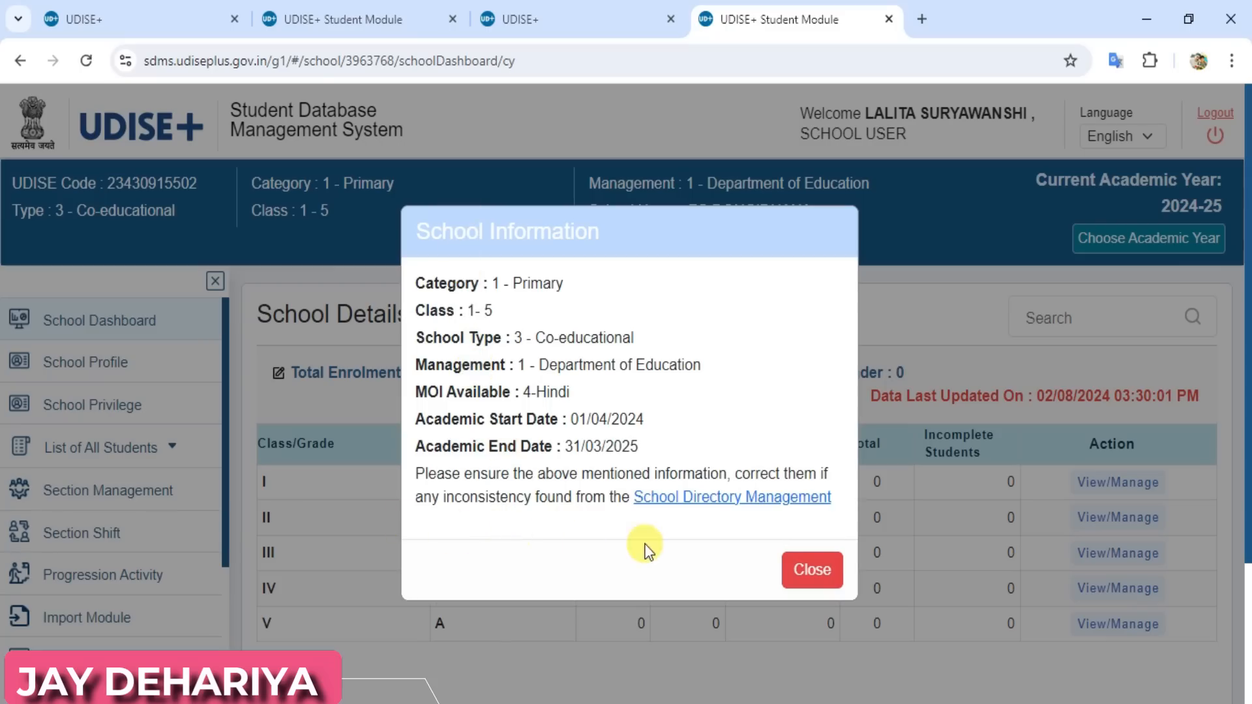
{"action": "left_click", "coordinate": [812, 571]}
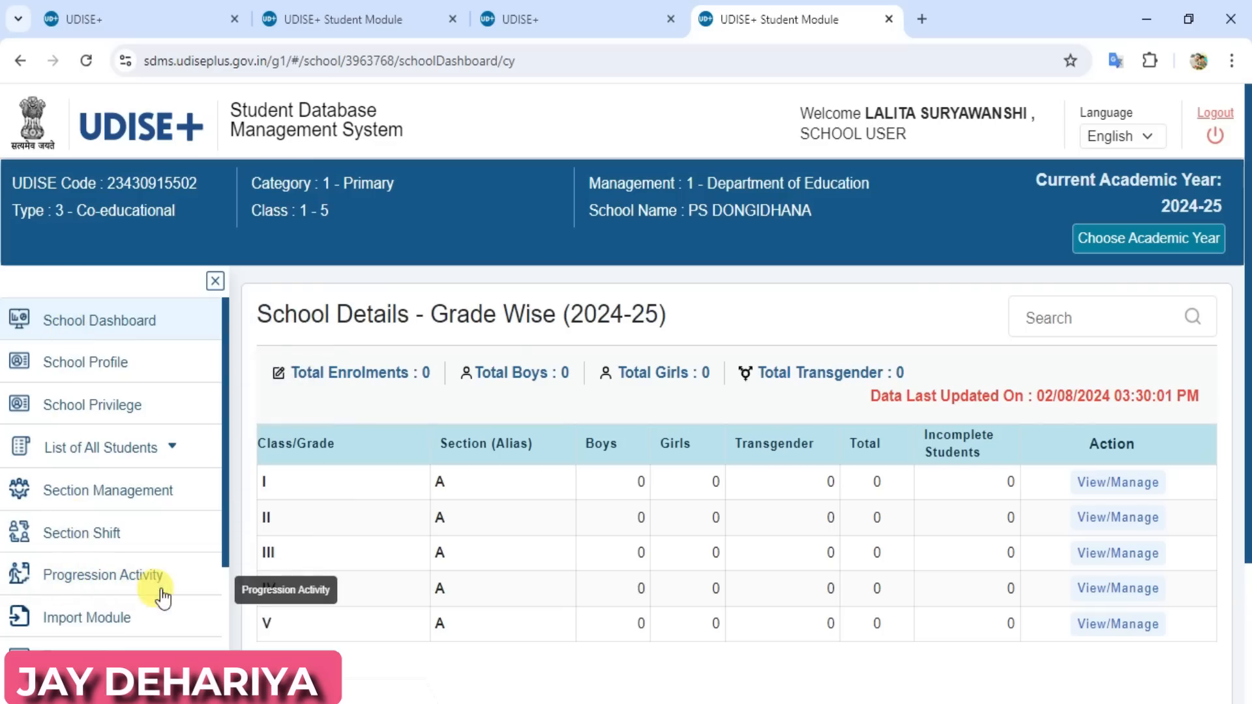
{"action": "left_click", "coordinate": [99, 588]}
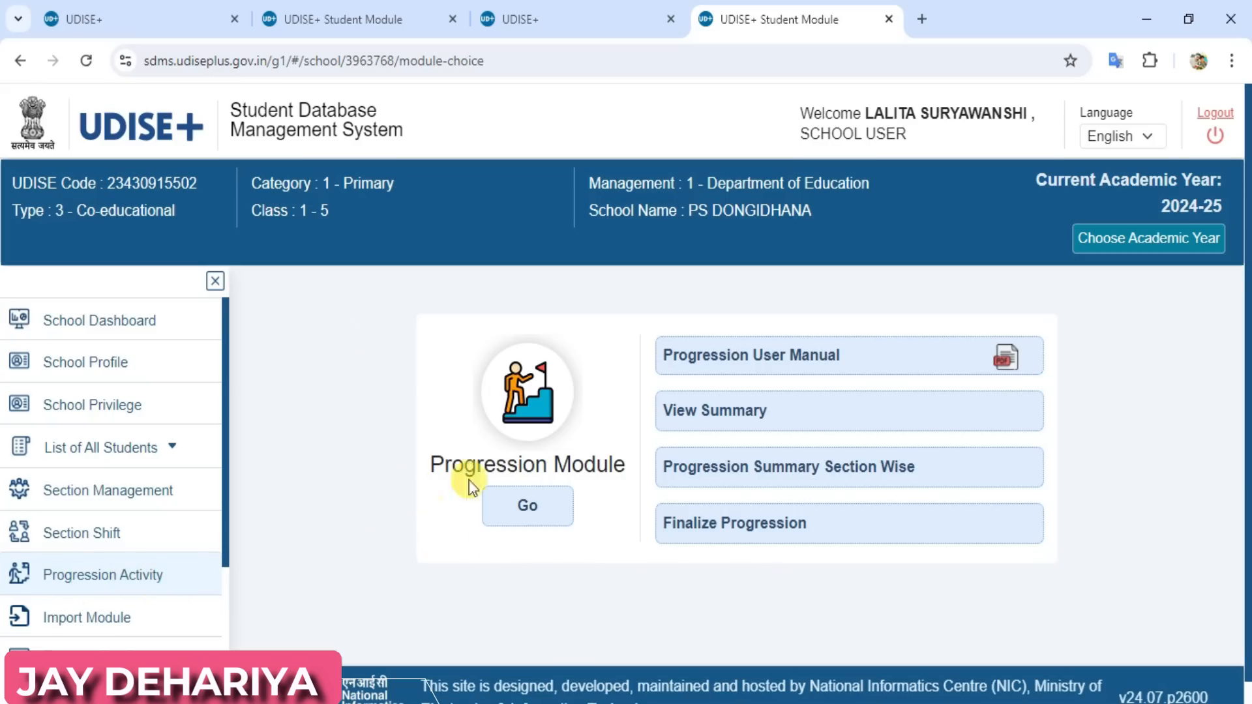
{"action": "left_click", "coordinate": [530, 513]}
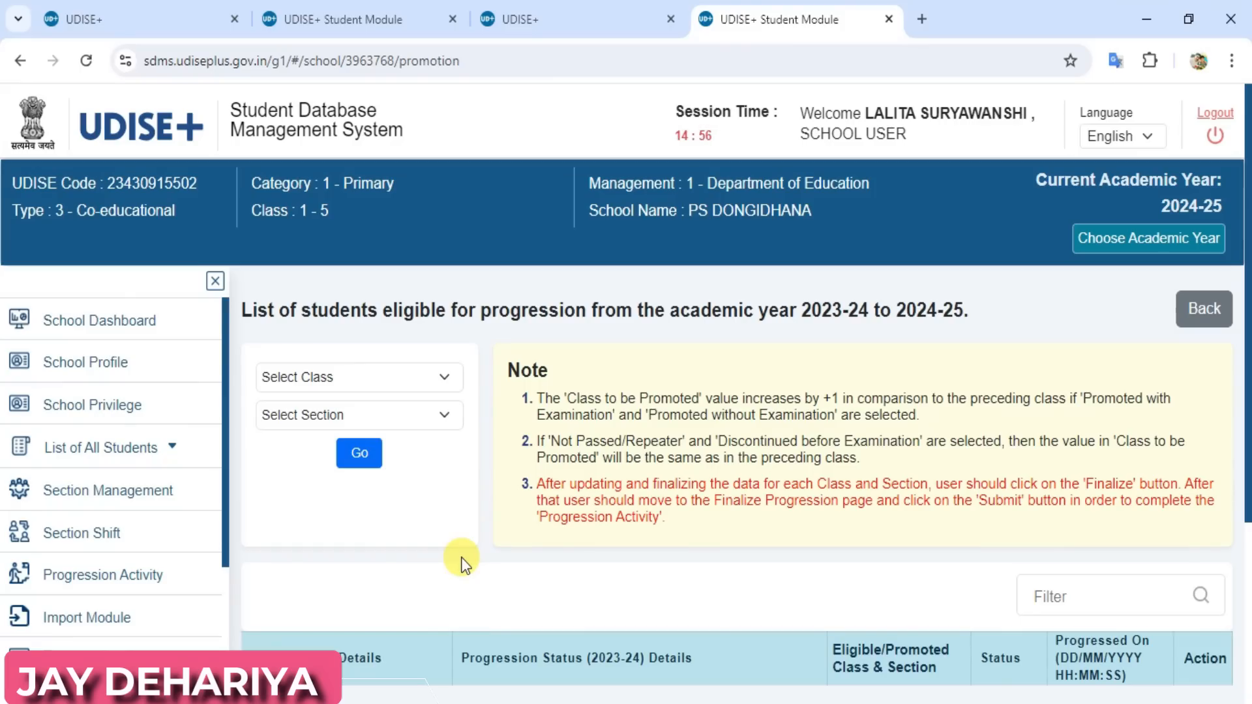
Load the progression student list for class I, section A
{"action": "left_click", "coordinate": [373, 380]}
{"action": "left_click", "coordinate": [316, 419]}
{"action": "left_click", "coordinate": [404, 420]}
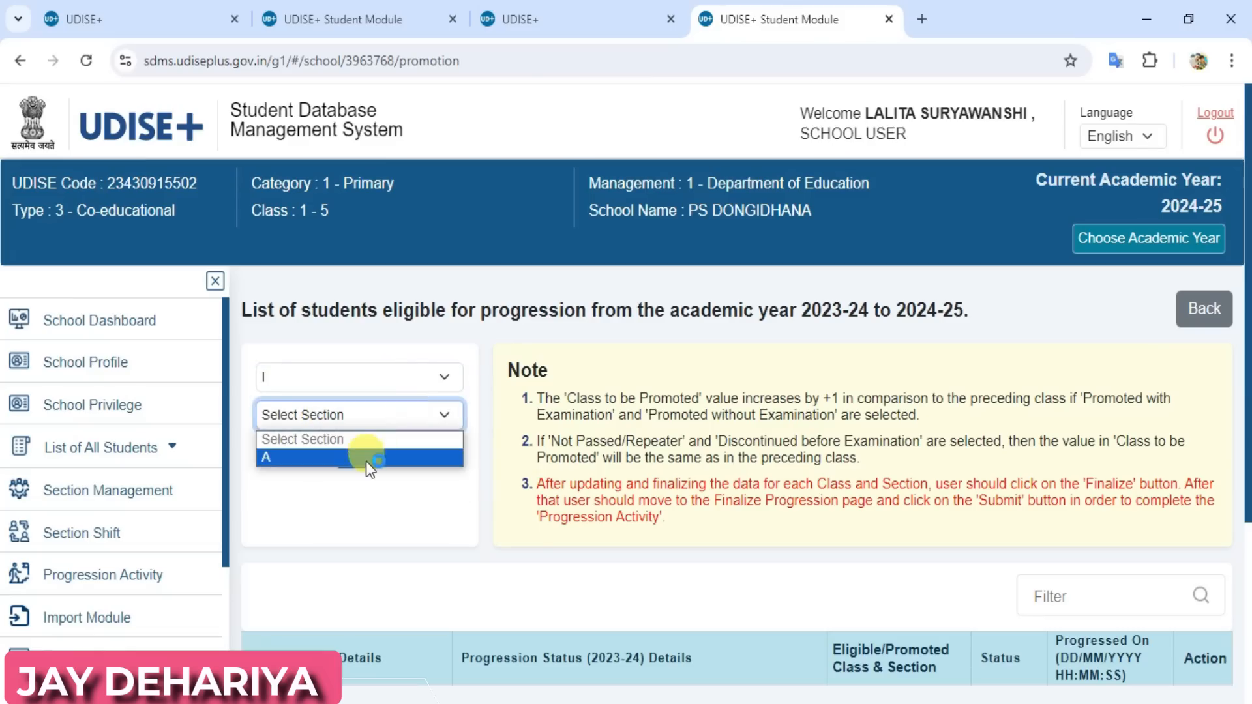
{"action": "left_click", "coordinate": [369, 455]}
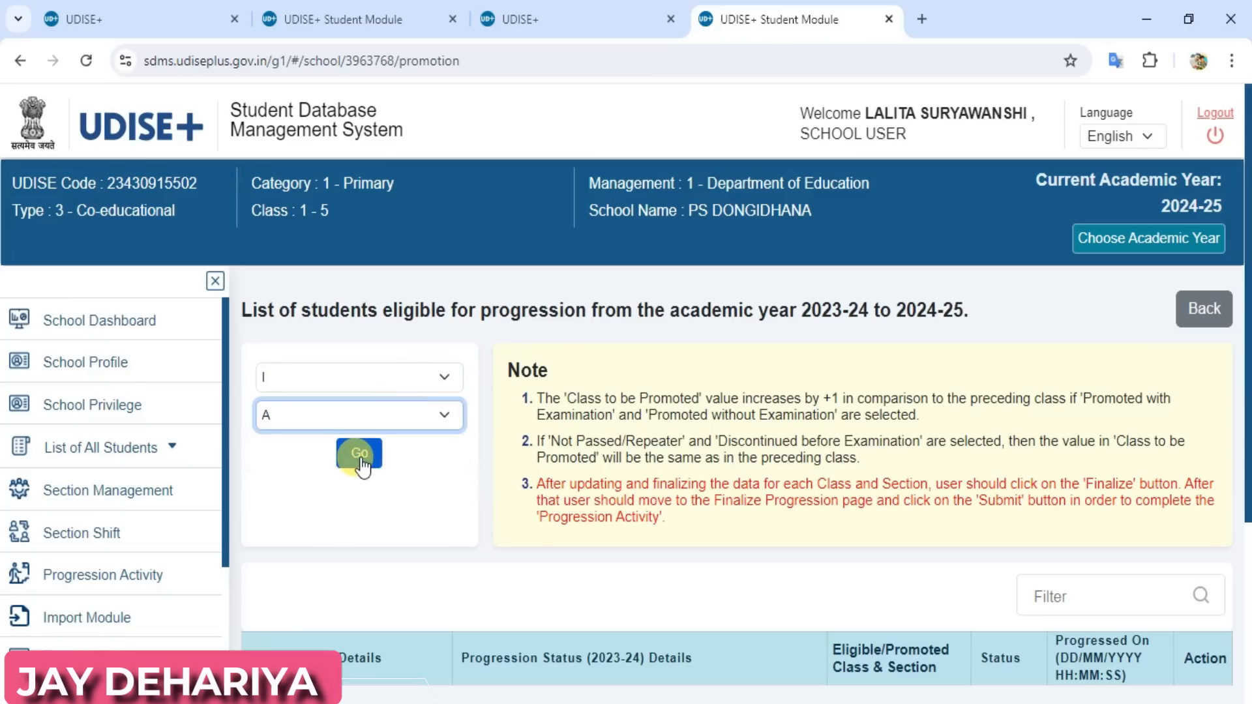
{"action": "left_click", "coordinate": [361, 458]}
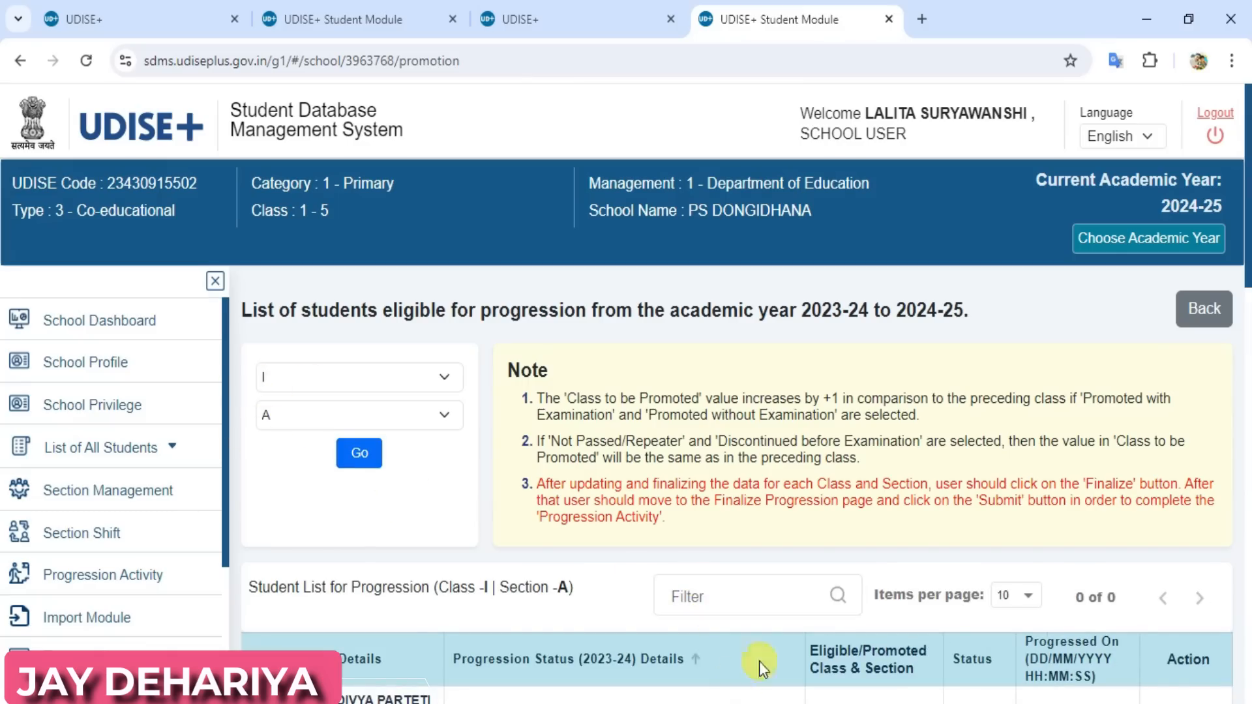
Set the first student's progression status to Promoted/Passed with Examination and the 2023-24 marks to 63 percent
{"action": "left_click_drag", "start_coordinate": [1246, 239], "coordinate": [1246, 367]}
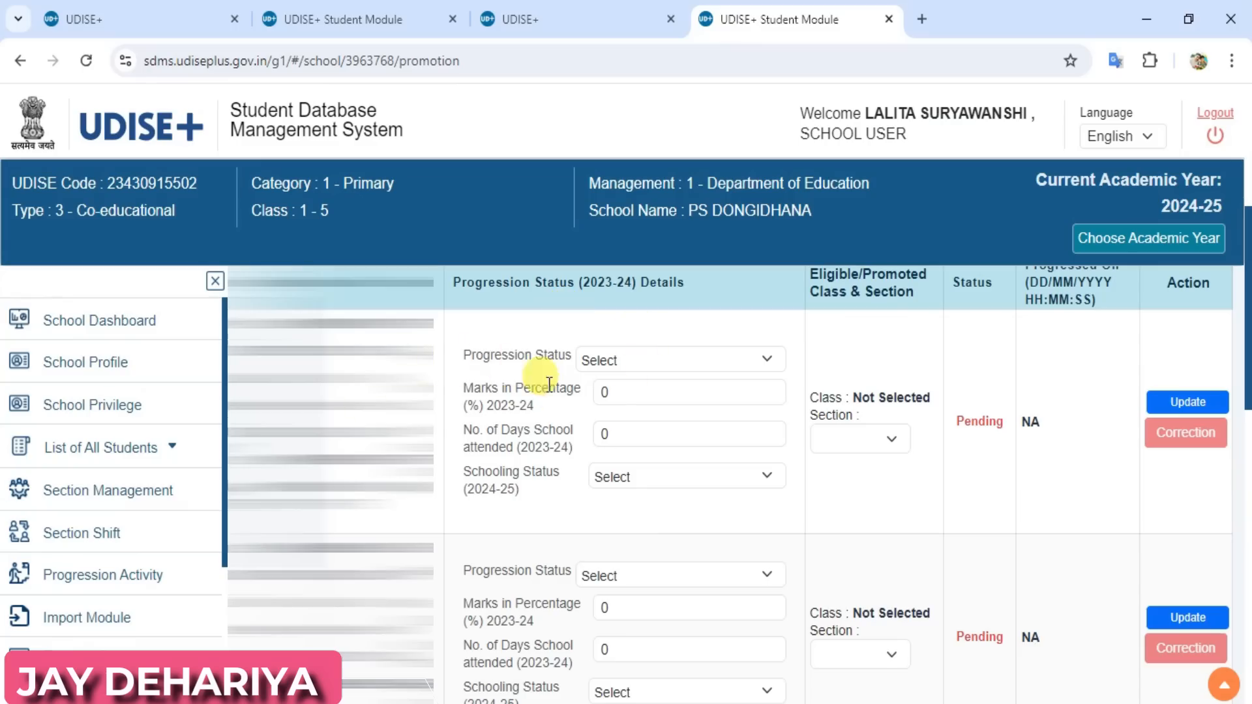
{"action": "left_click", "coordinate": [636, 364]}
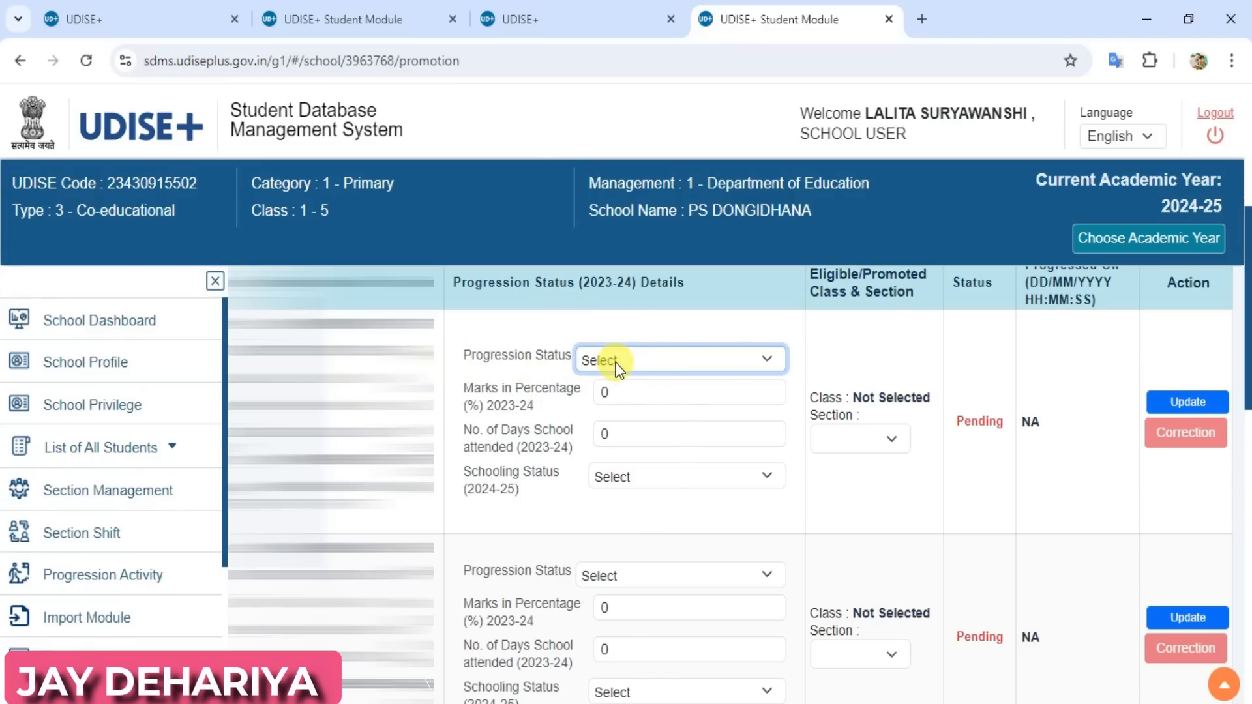
{"action": "left_click", "coordinate": [616, 362]}
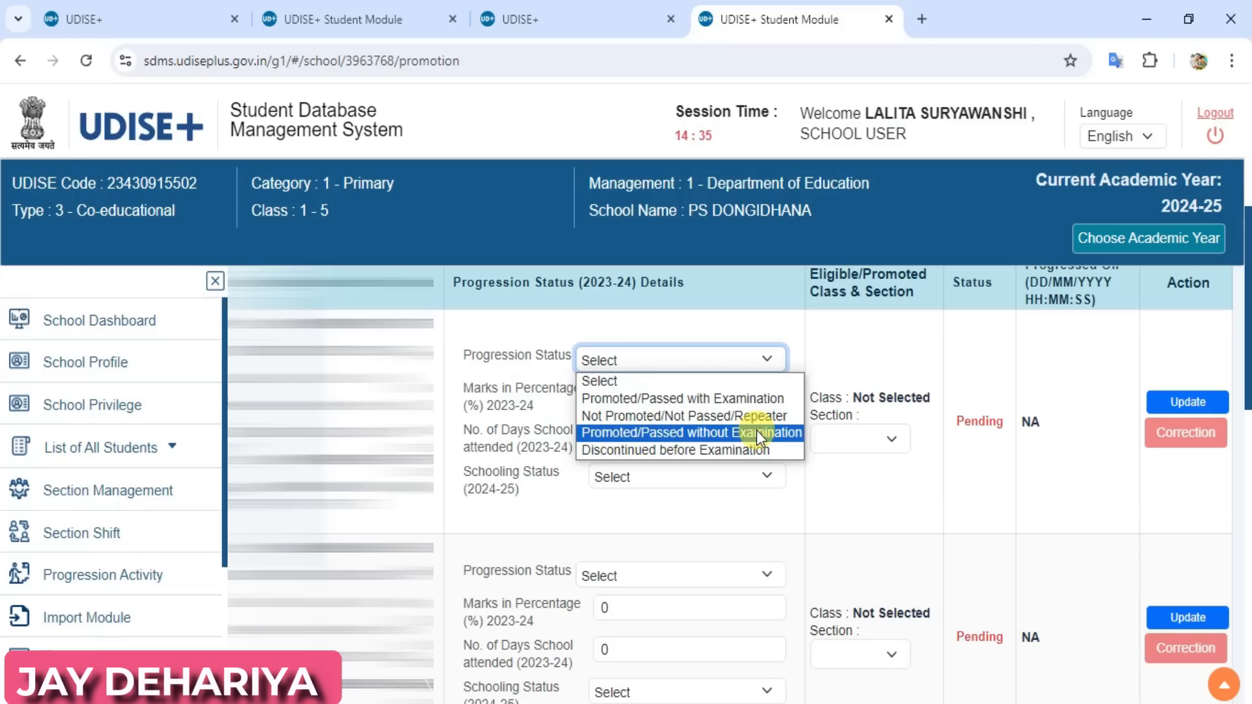
{"action": "left_click", "coordinate": [676, 402]}
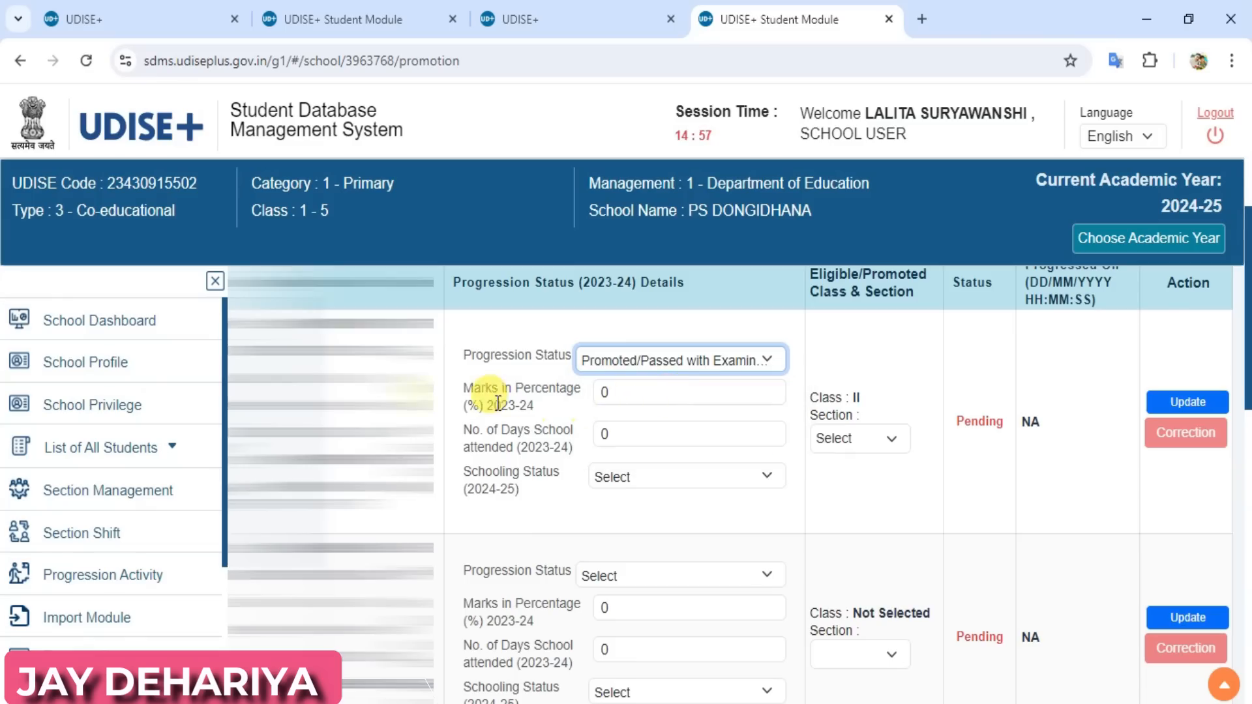
{"action": "left_click", "coordinate": [624, 395]}
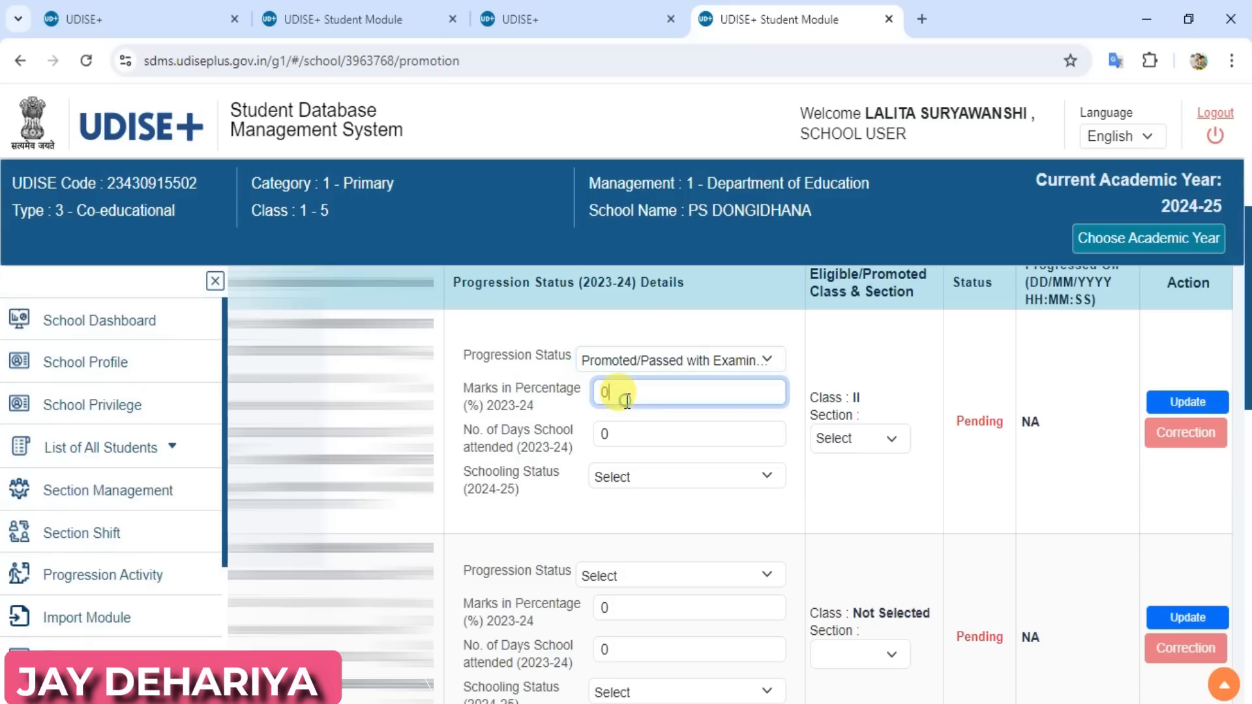
{"action": "key", "text": "BackSpace"}
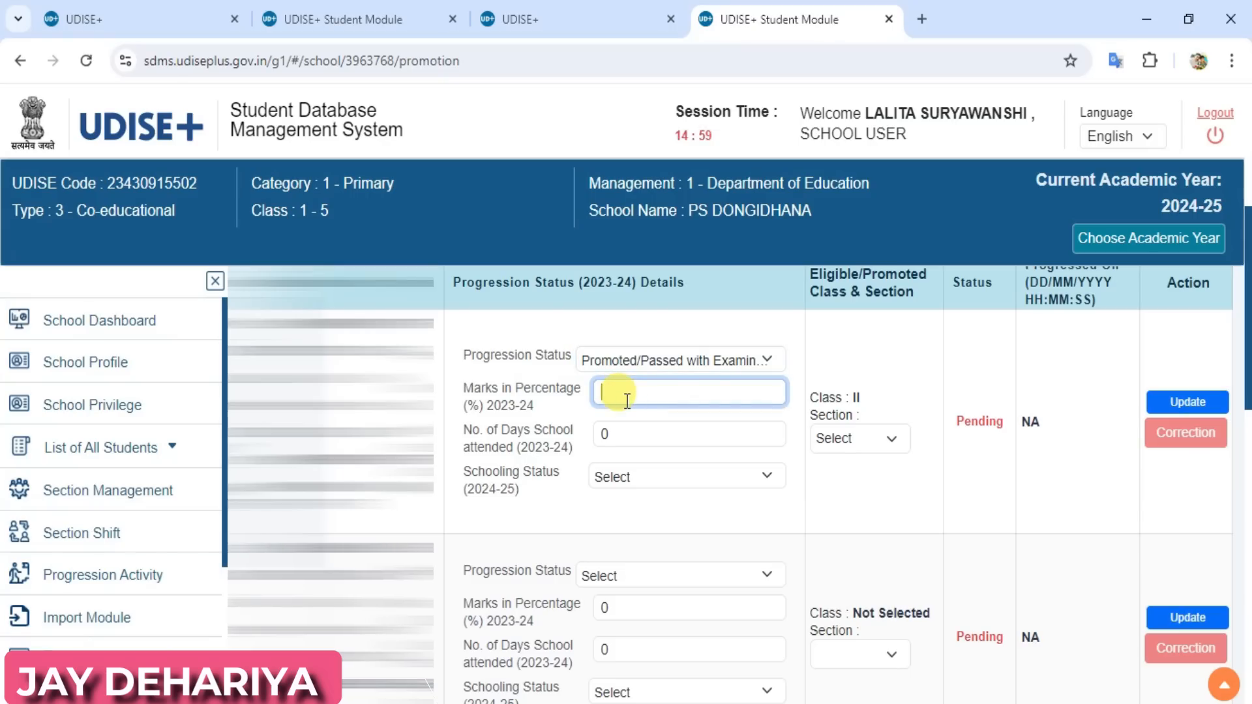
{"action": "type", "text": "63"}
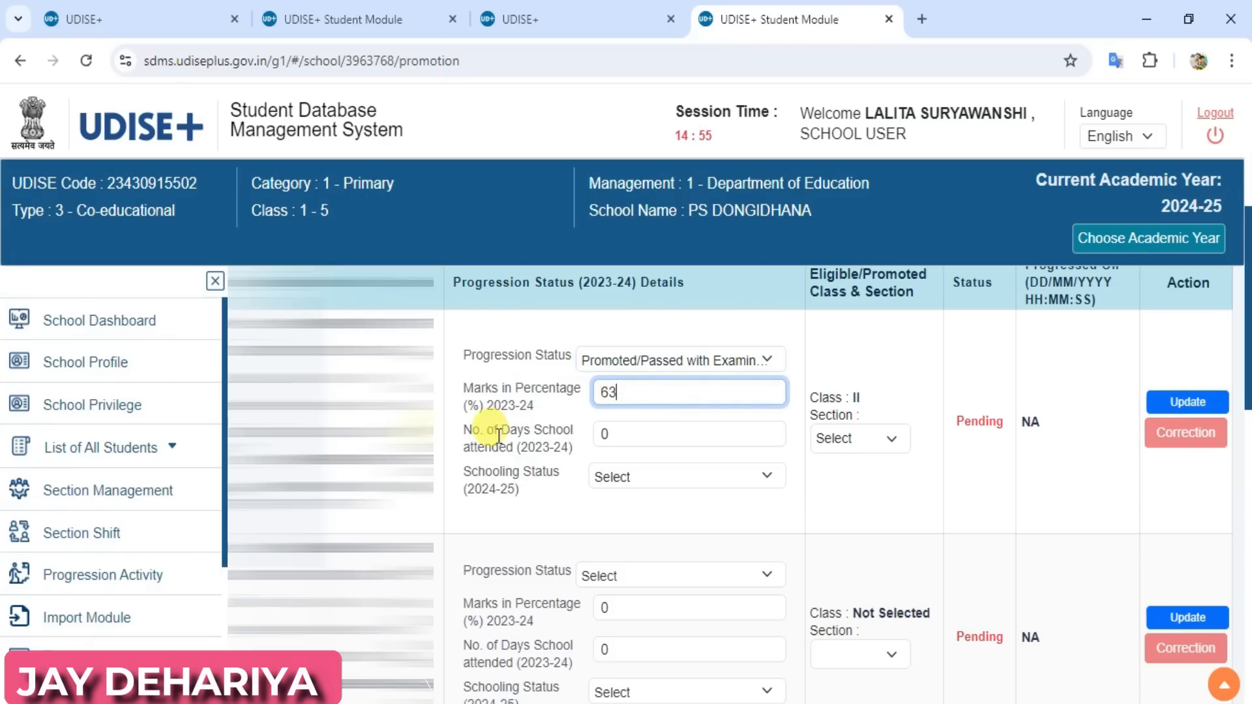
Set the first student's days attended to 156 and the 2024-25 schooling status to Studying in Same School
{"action": "left_click", "coordinate": [654, 435]}
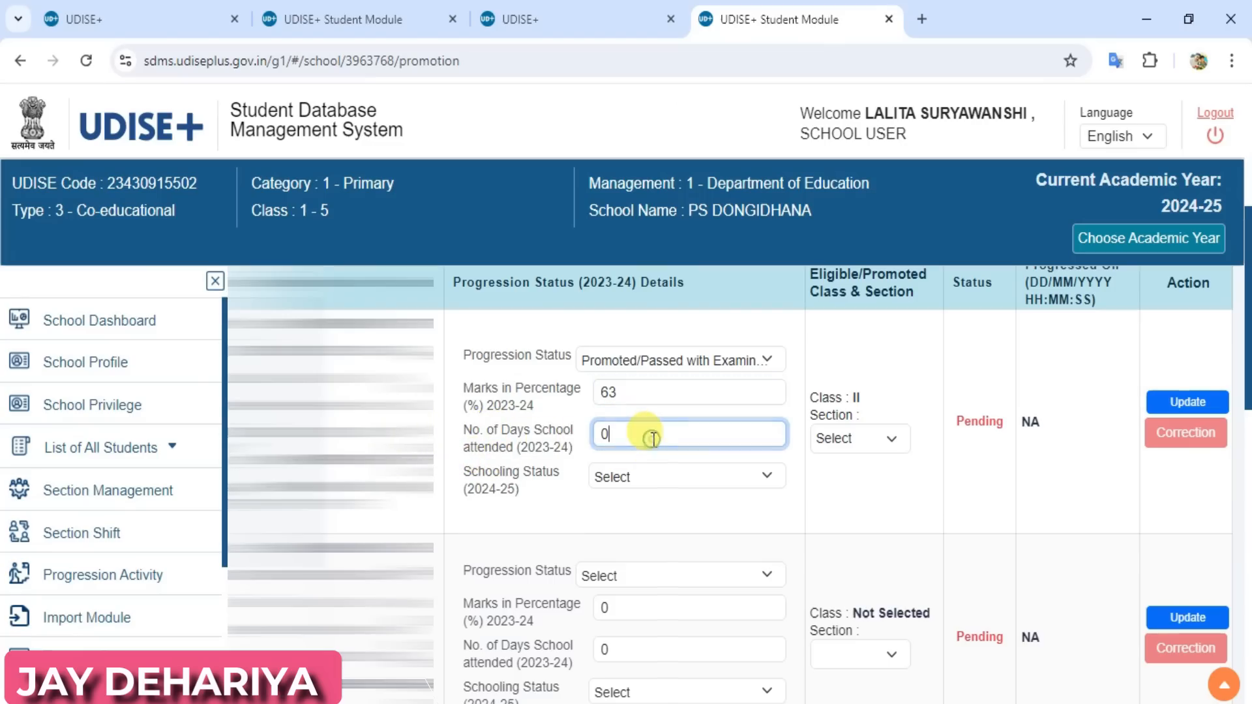
{"action": "key", "text": "BackSpace"}
{"action": "type", "text": "156"}
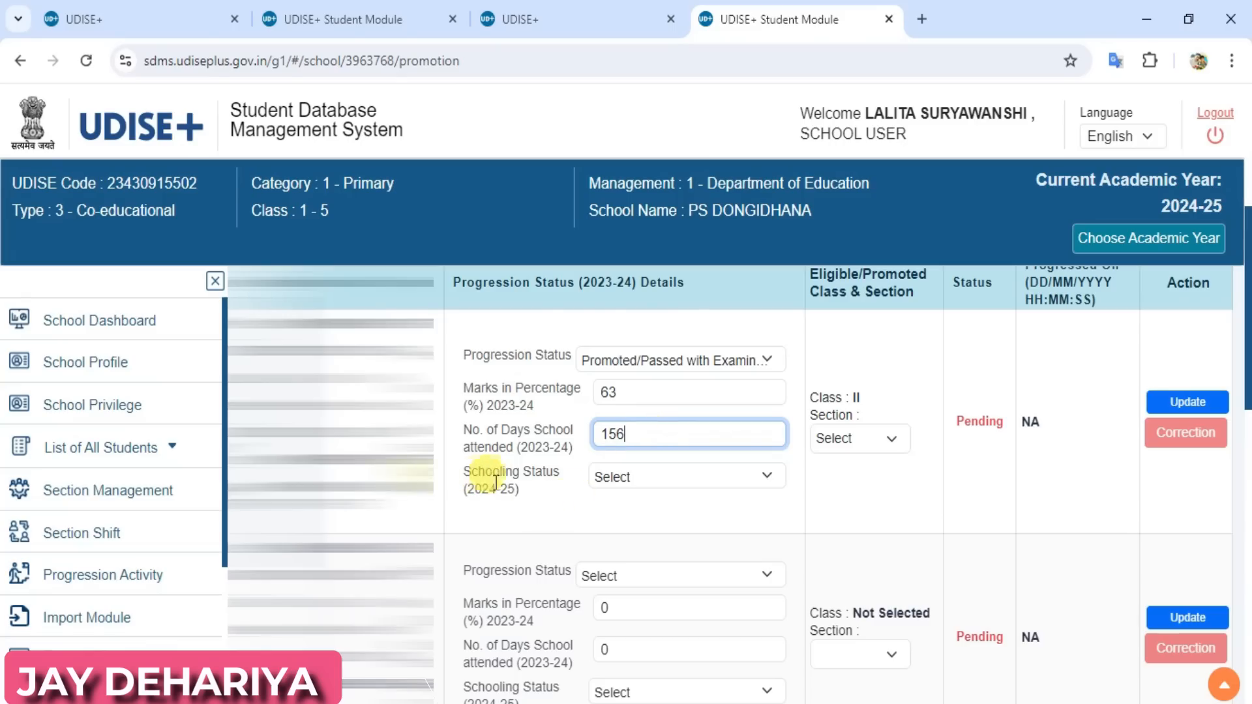
{"action": "left_click", "coordinate": [648, 480]}
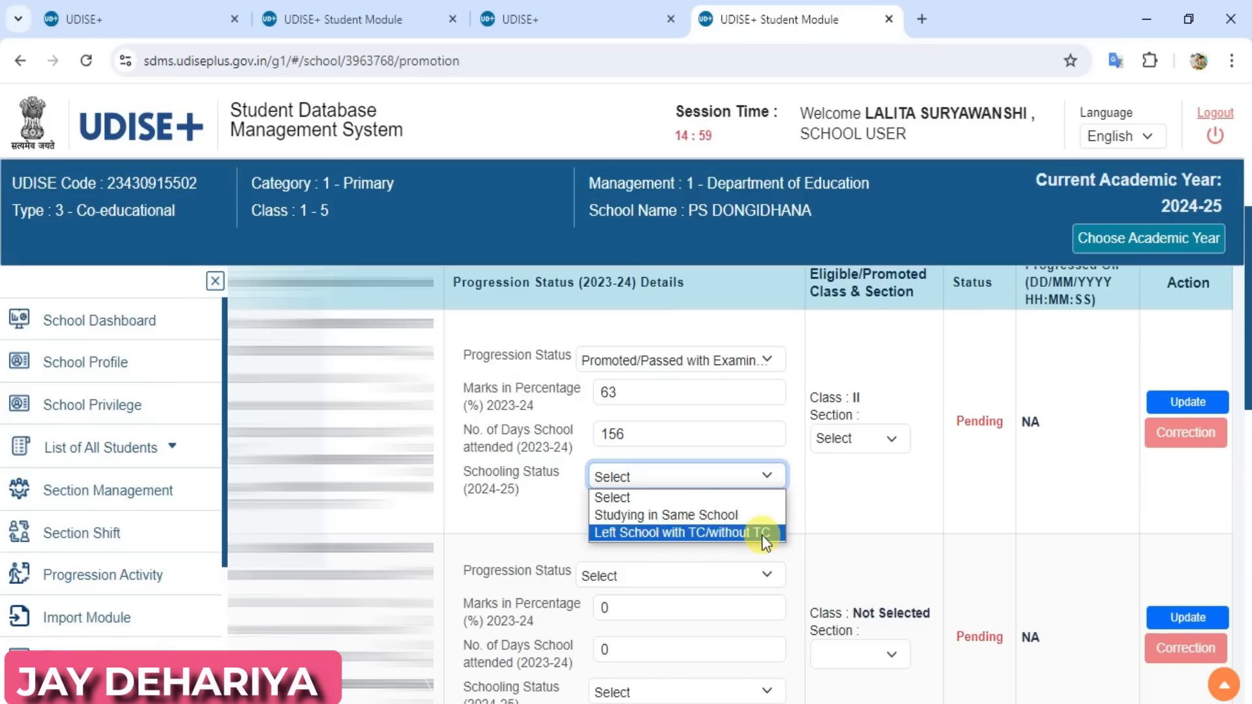
{"action": "left_click", "coordinate": [693, 518]}
{"action": "left_click_drag", "start_coordinate": [694, 518], "coordinate": [759, 515]}
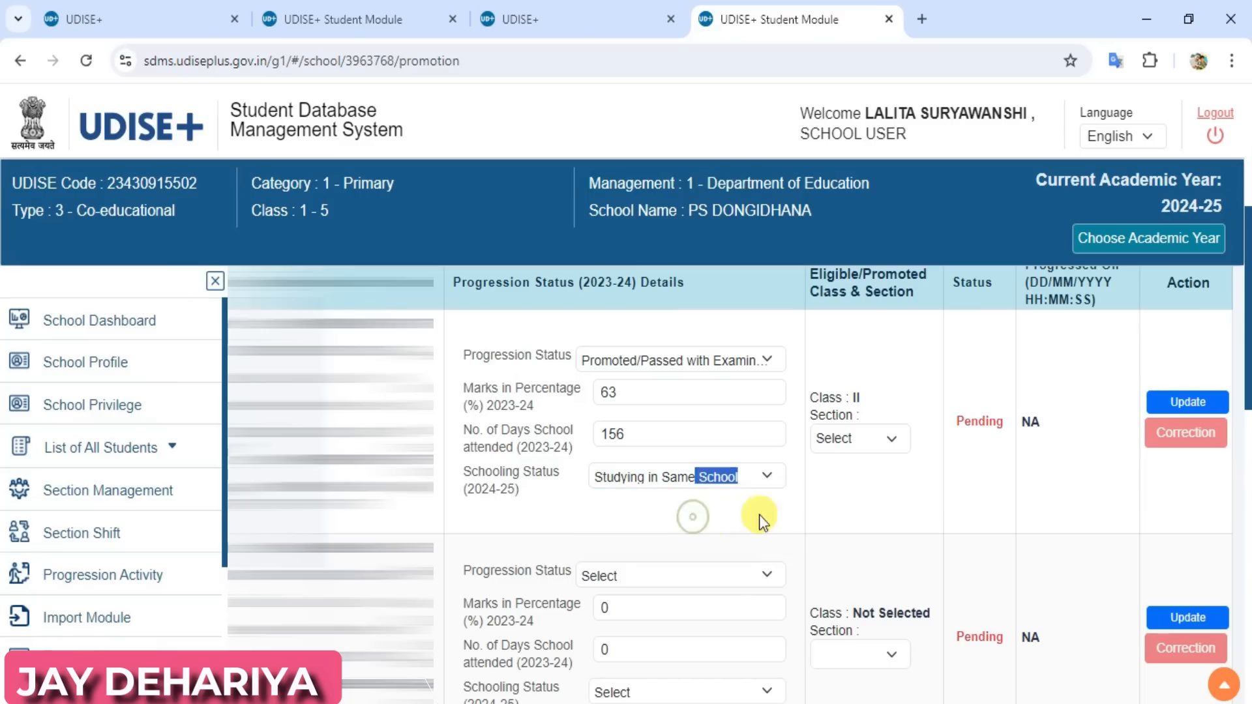
{"action": "left_click", "coordinate": [760, 511]}
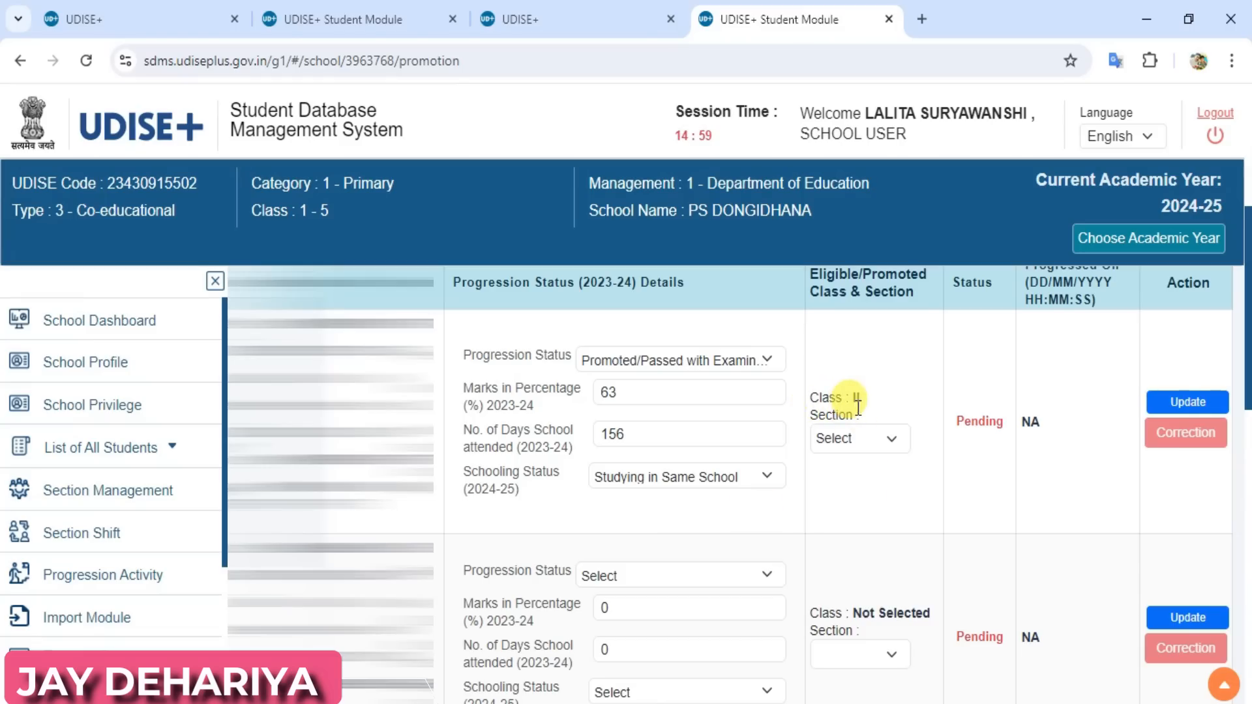
Assign the first student to section A of class II, update the record and acknowledge the message
{"action": "left_click", "coordinate": [863, 440]}
{"action": "left_click", "coordinate": [855, 482]}
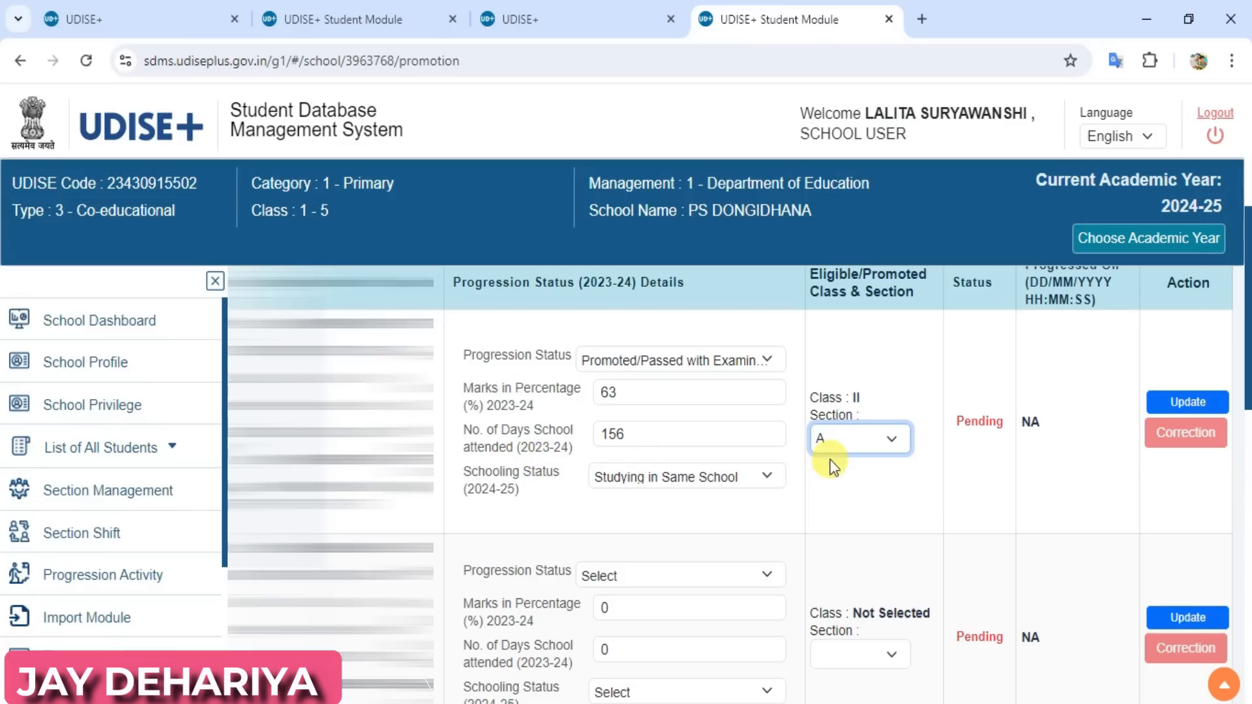
{"action": "left_click", "coordinate": [1188, 401]}
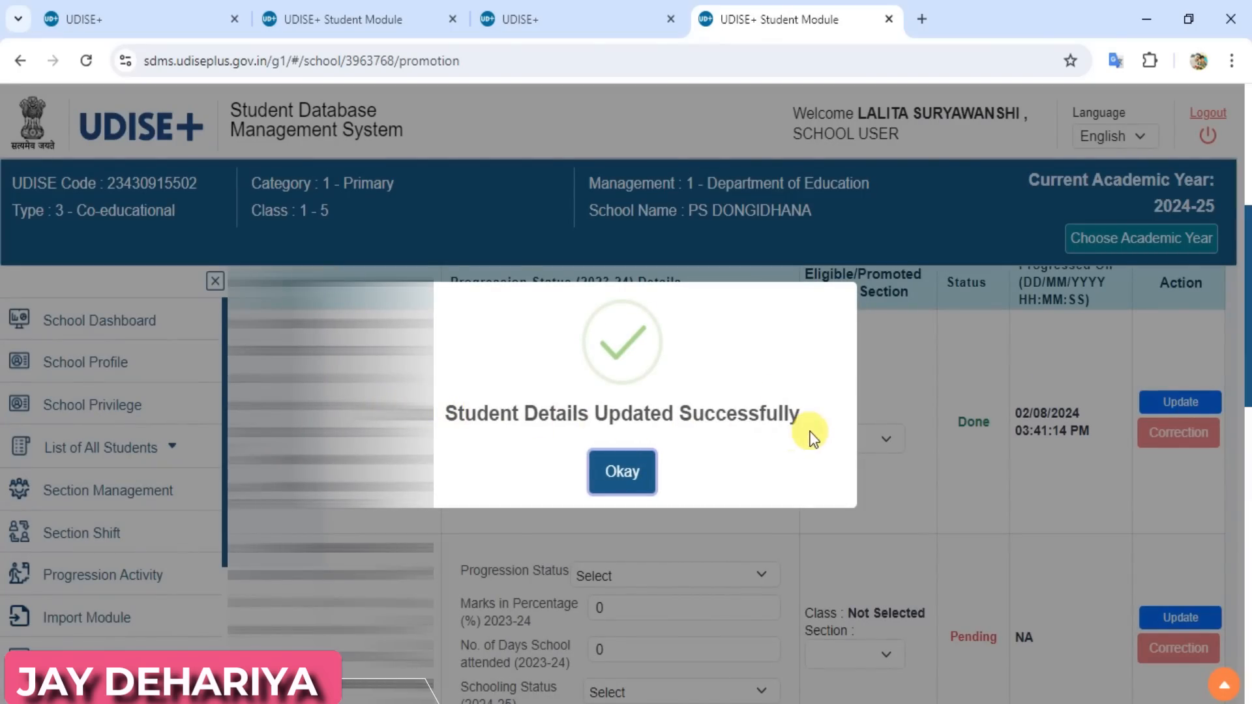
{"action": "left_click", "coordinate": [622, 472]}
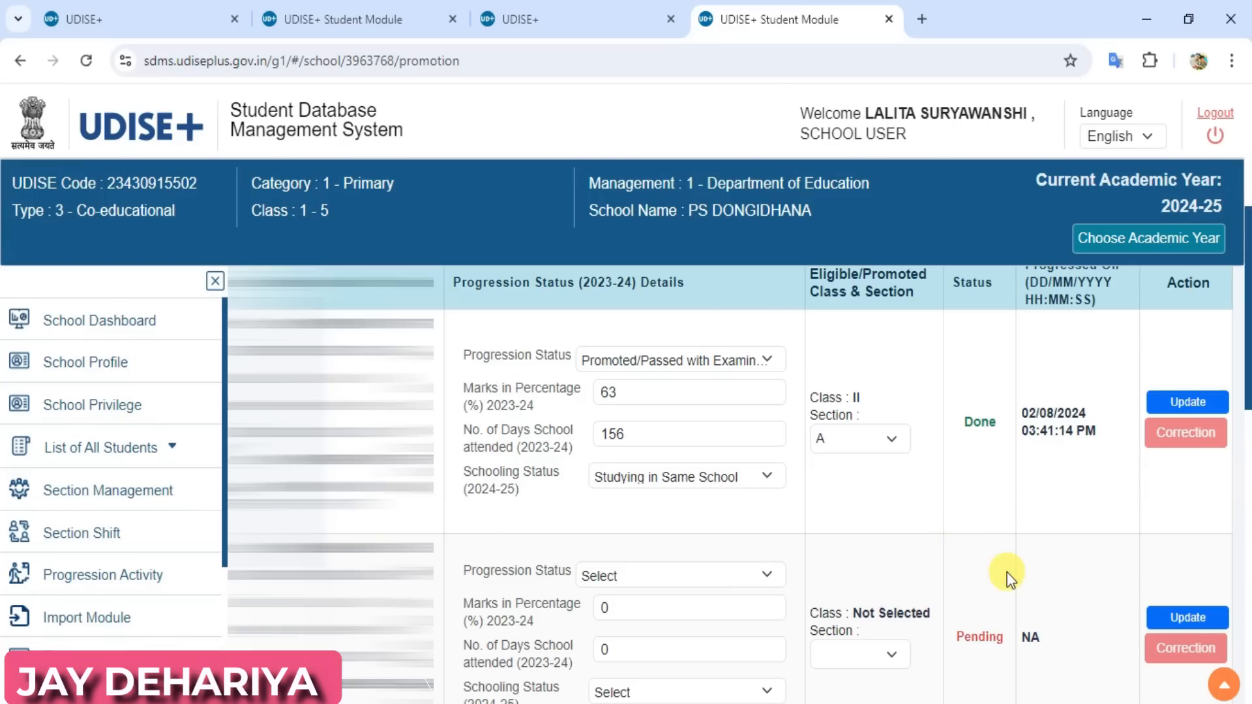
Finalize the progression of class I, section A, confirm freezing the section and acknowledge the message
{"action": "scroll", "coordinate": [1007, 572], "scroll_direction": "down", "scroll_amount": 10}
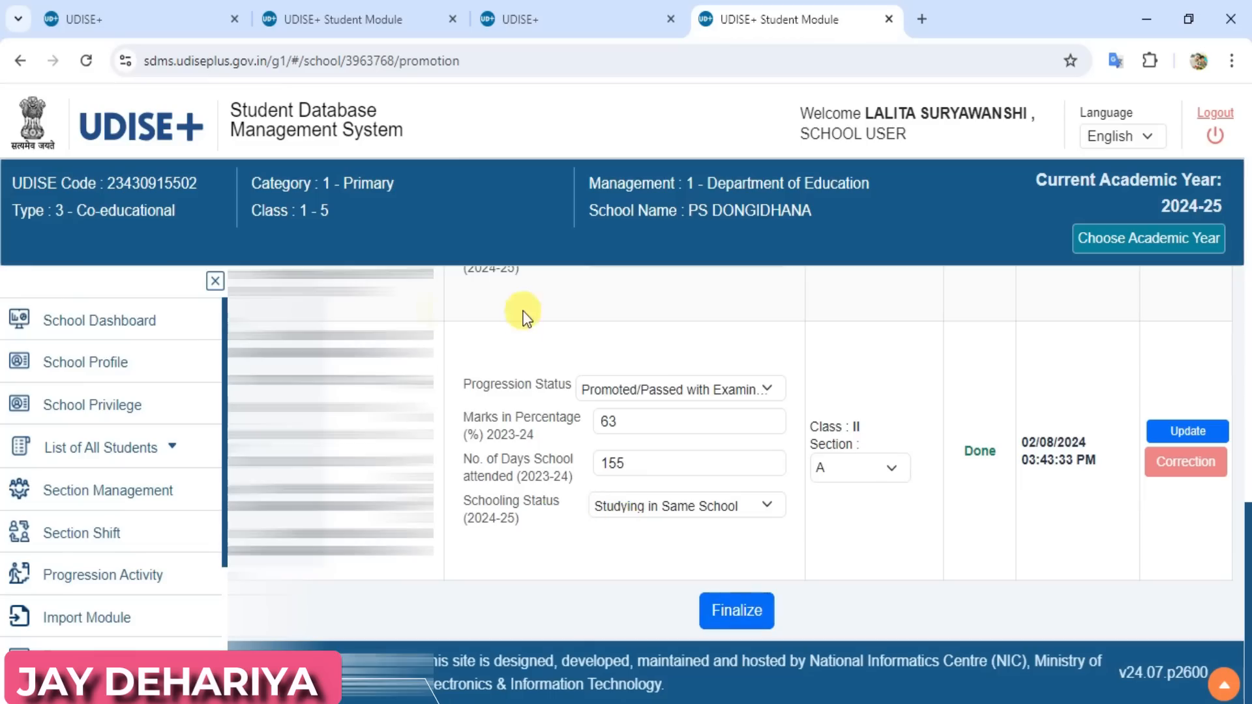
{"action": "left_click", "coordinate": [736, 613]}
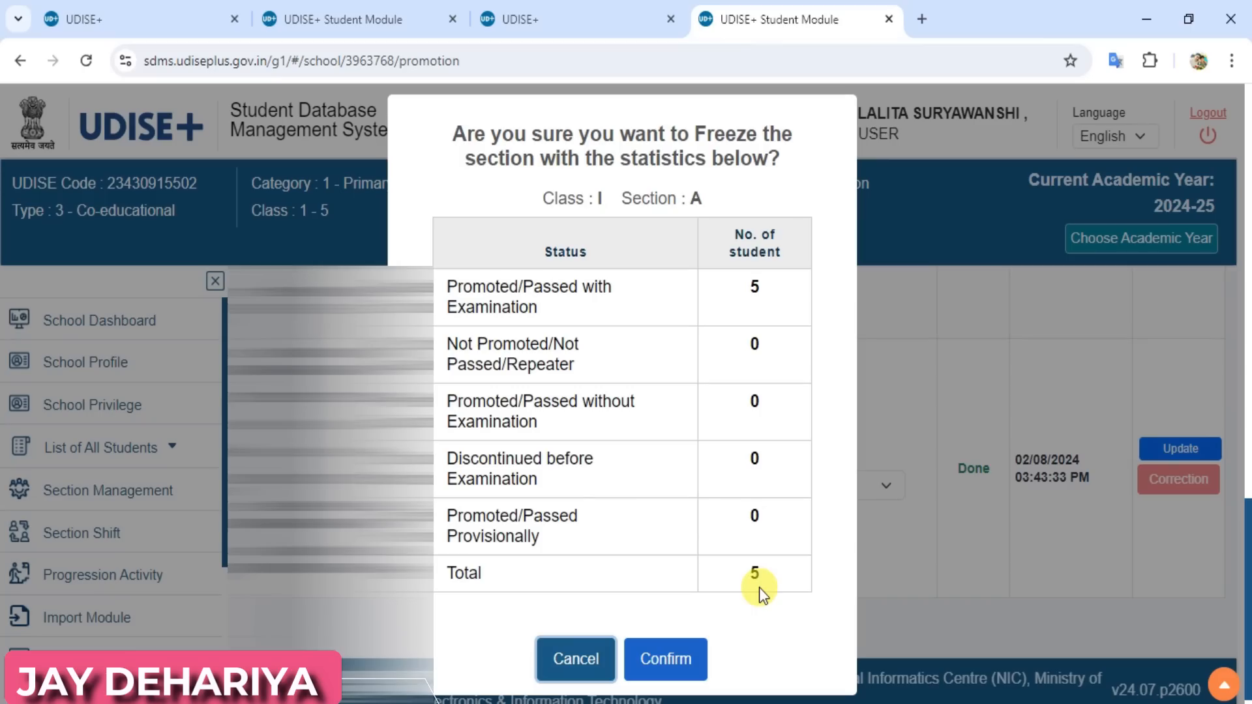
{"action": "left_click", "coordinate": [670, 657]}
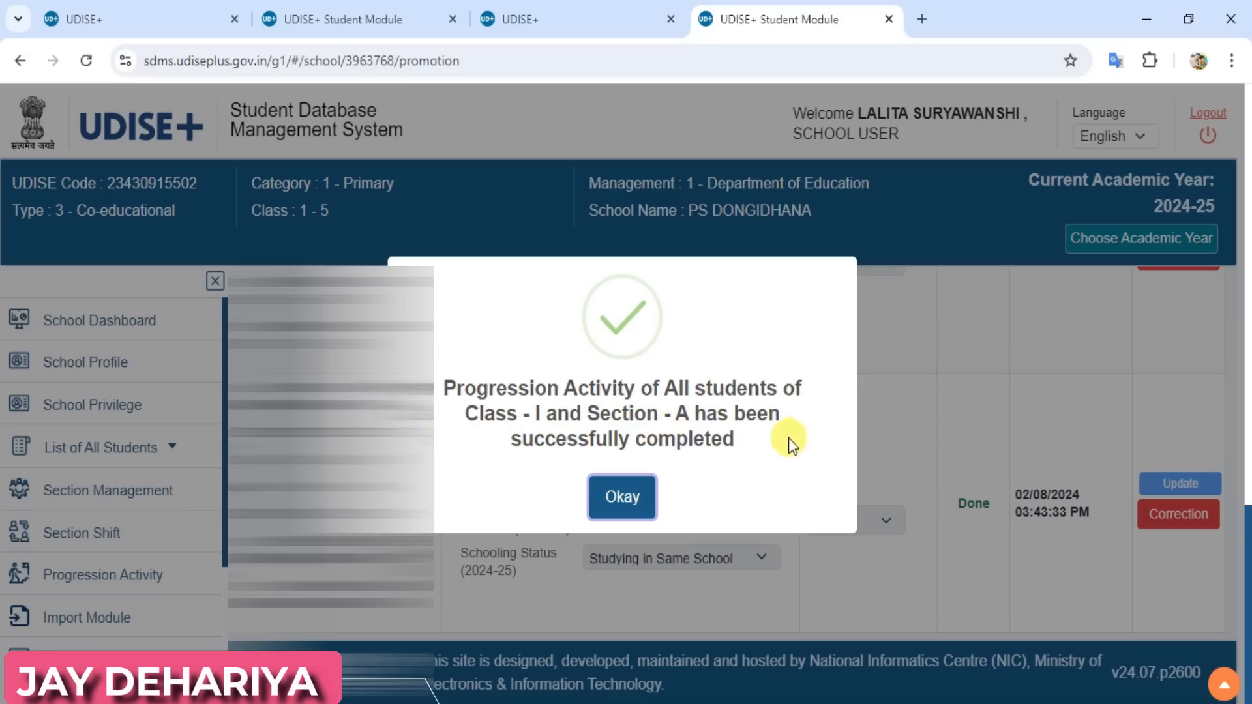
{"action": "left_click", "coordinate": [619, 498]}
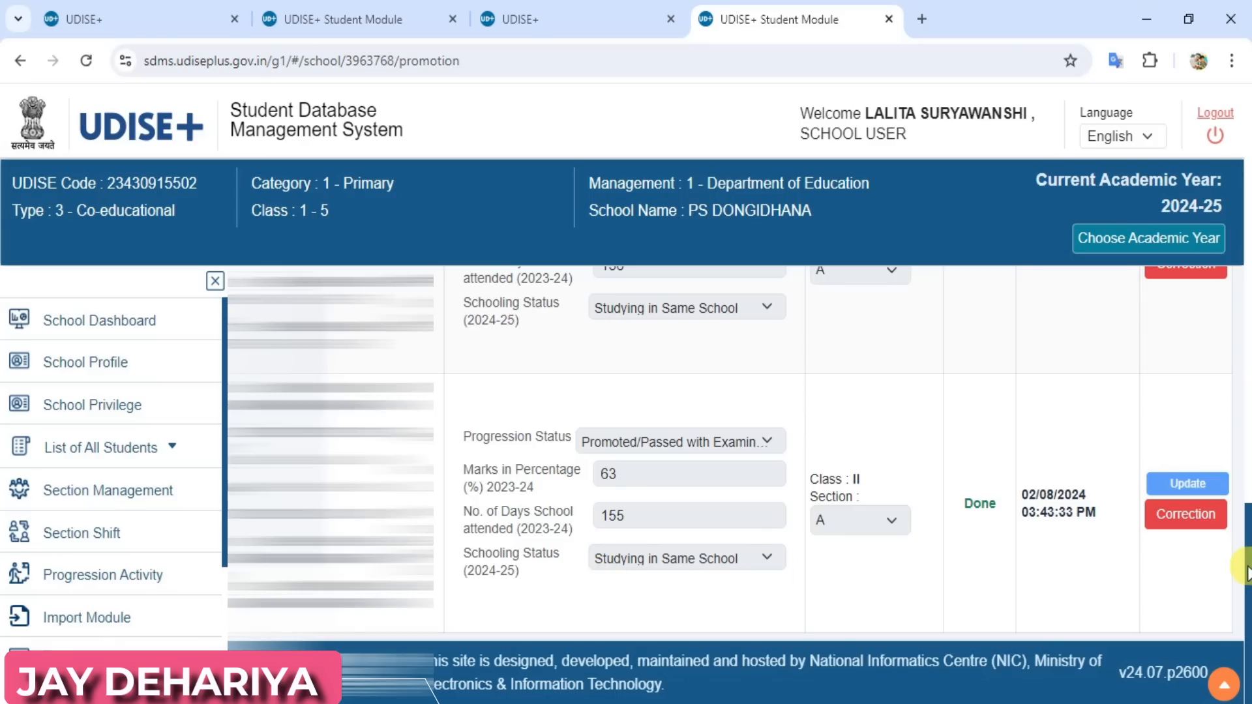
Load the progression list for class II, section A and look through its students
{"action": "left_click_drag", "start_coordinate": [1246, 554], "coordinate": [1246, 147]}
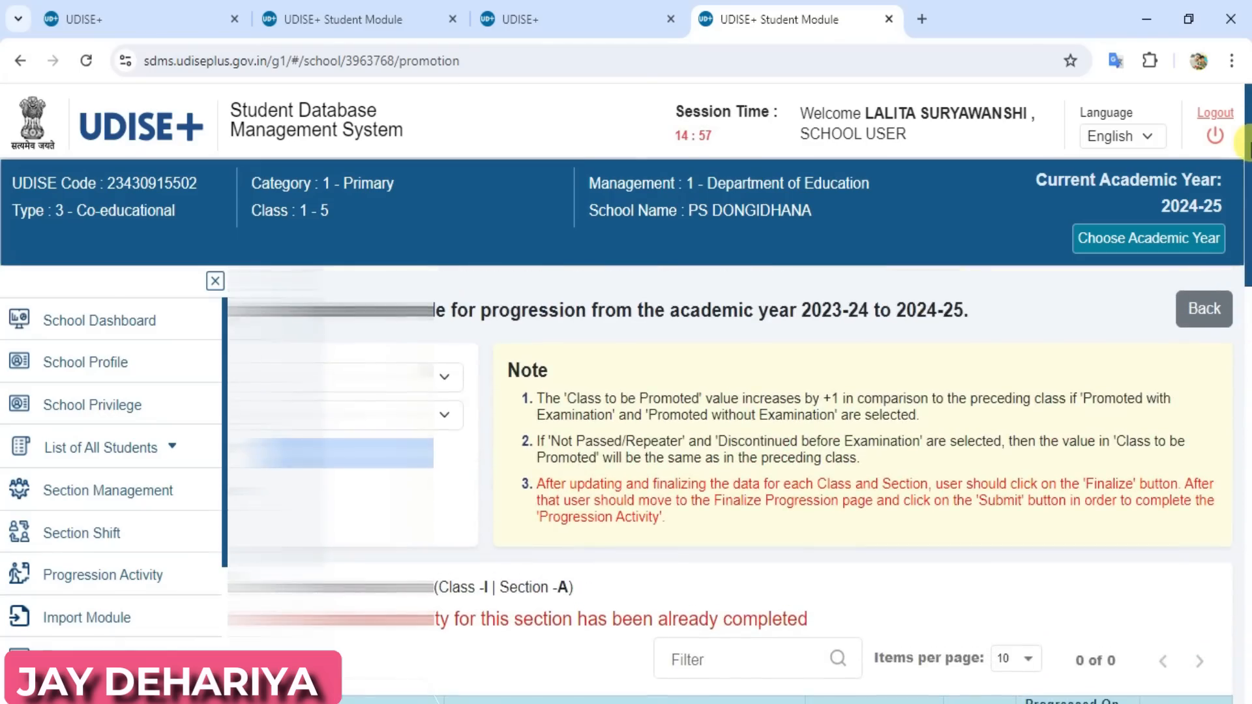
{"action": "left_click", "coordinate": [437, 373]}
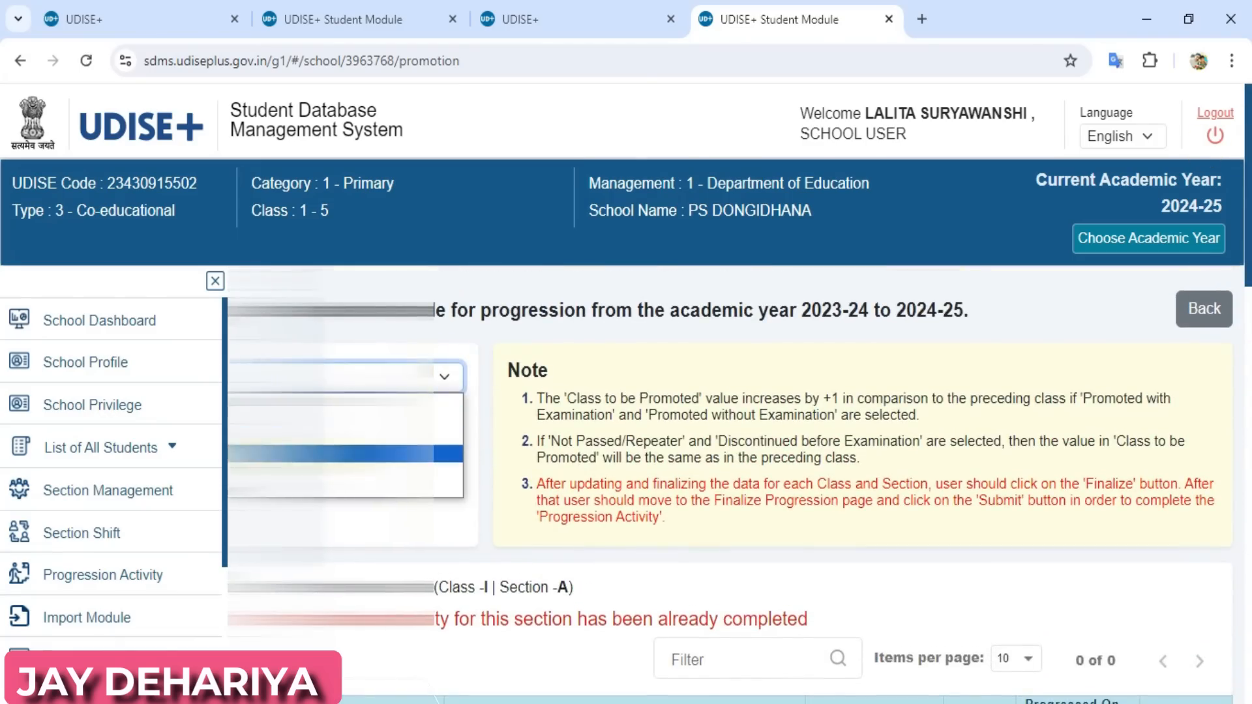
{"action": "left_click", "coordinate": [346, 436]}
{"action": "left_click", "coordinate": [346, 415]}
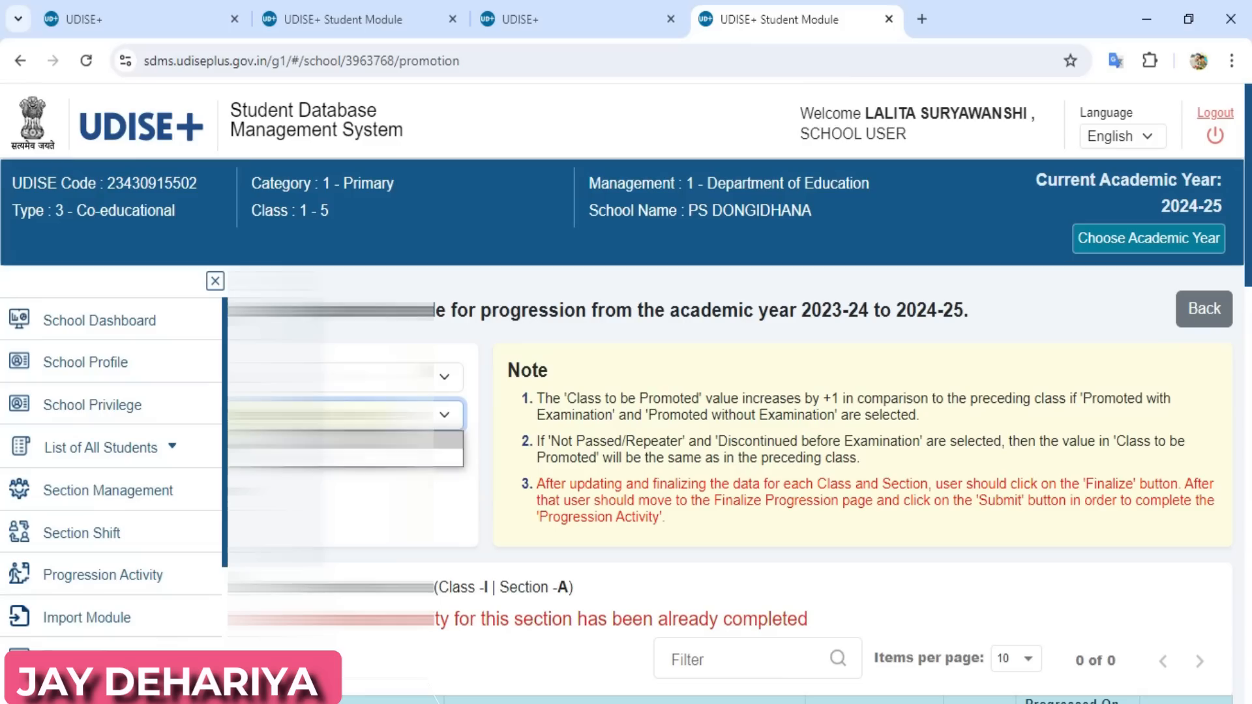
{"action": "left_click", "coordinate": [345, 450]}
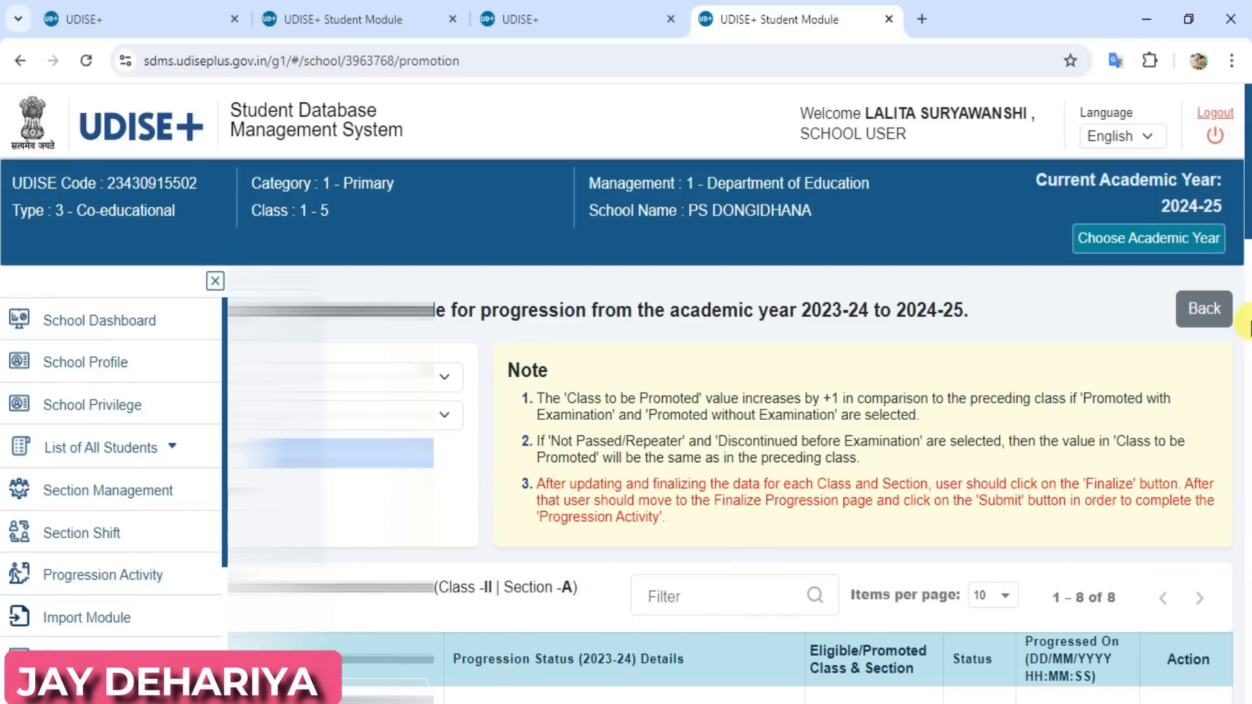
{"action": "left_click_drag", "start_coordinate": [1247, 212], "coordinate": [1245, 306]}
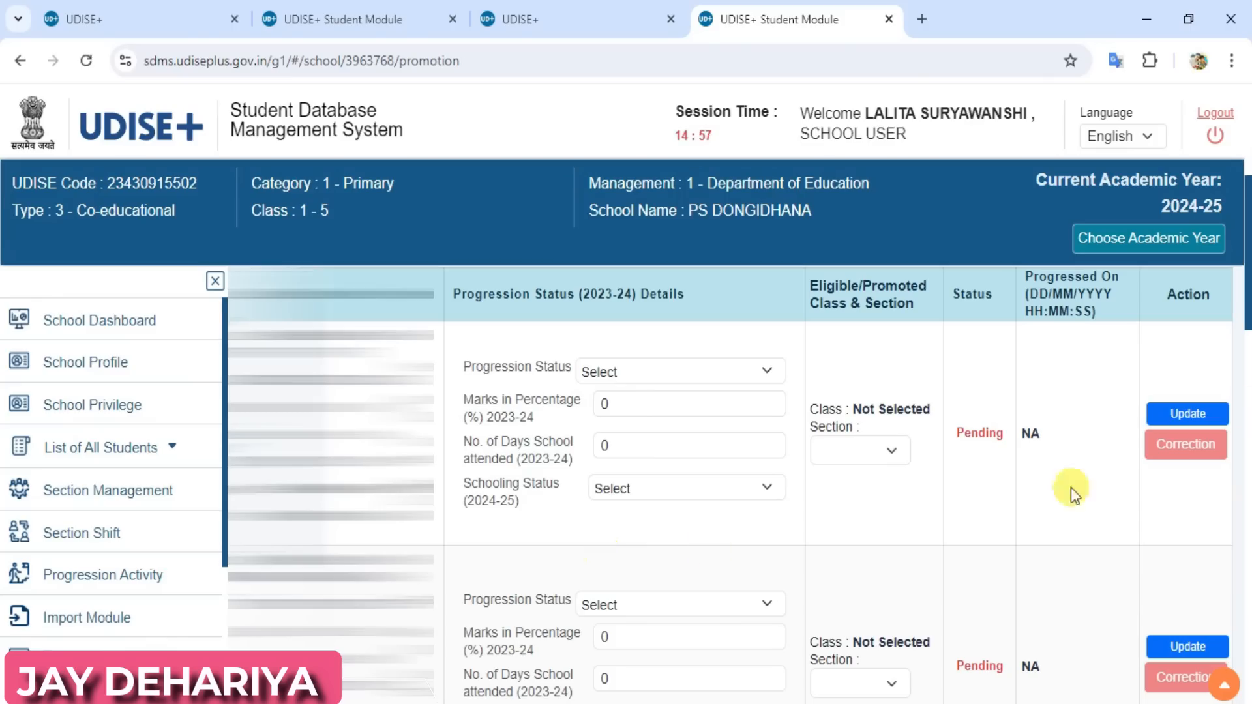
{"action": "left_click_drag", "start_coordinate": [1245, 303], "coordinate": [1244, 629]}
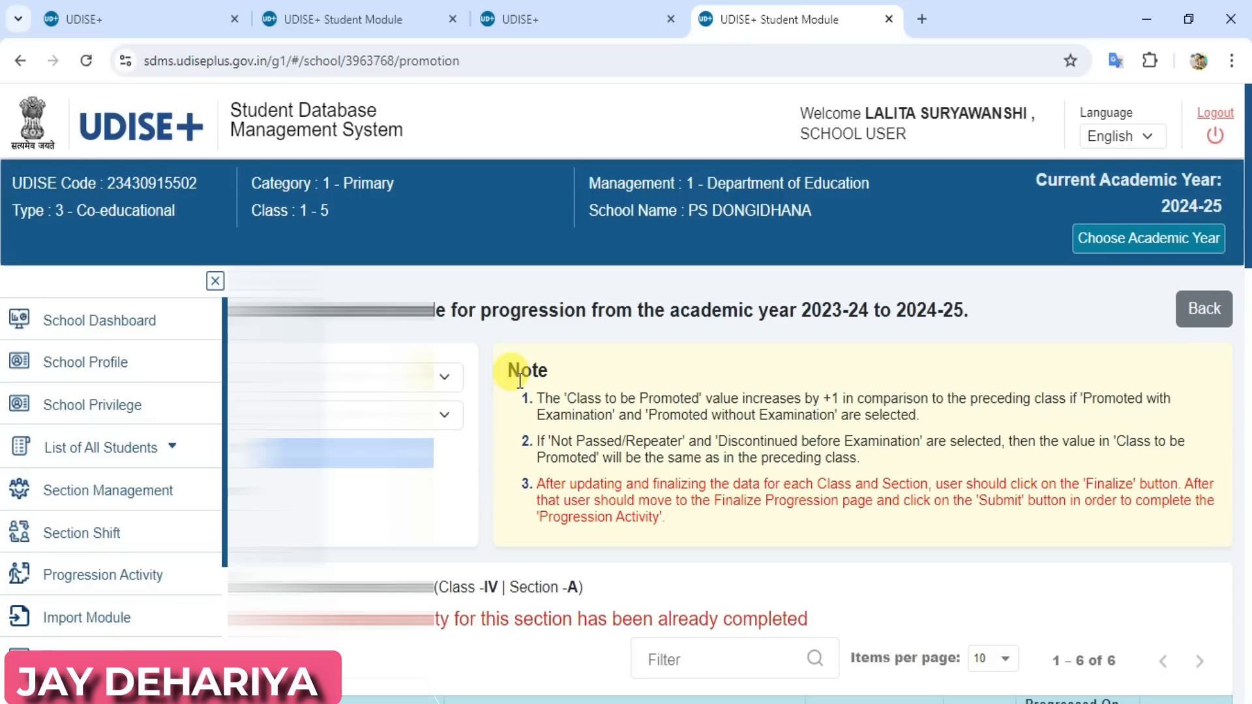
Load the progression list for class V, section A
{"action": "left_click", "coordinate": [358, 378]}
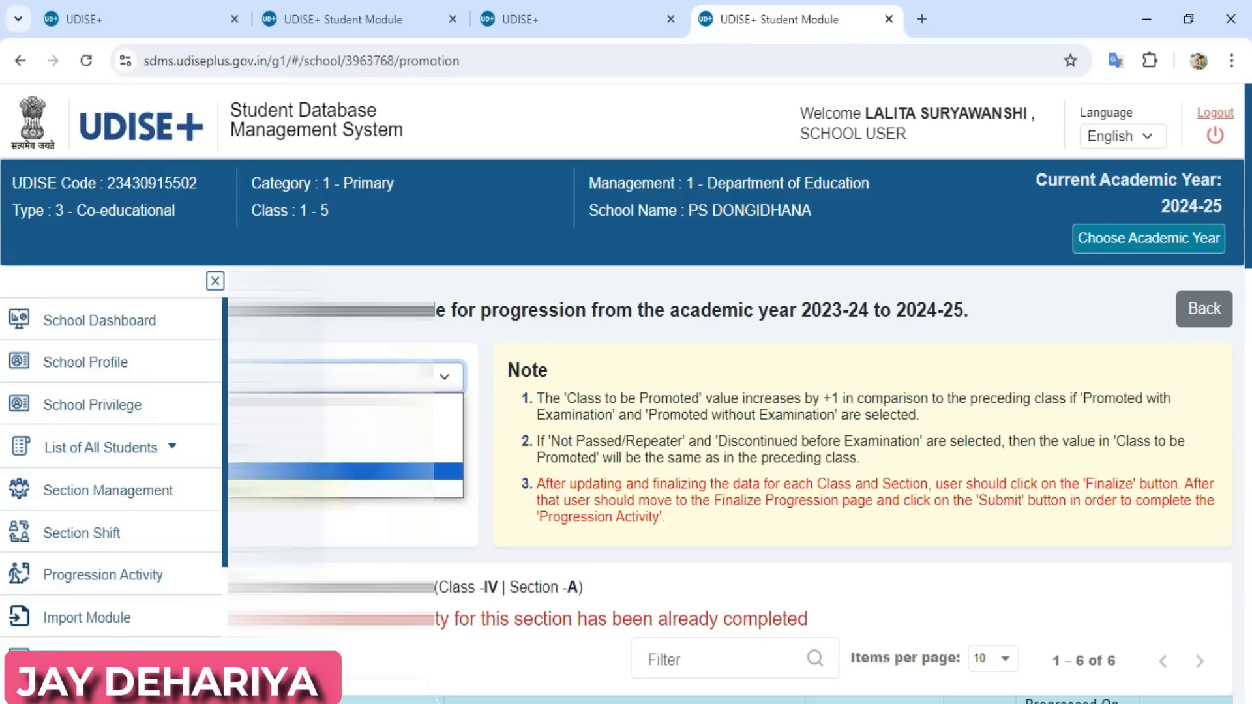
{"action": "left_click", "coordinate": [326, 489]}
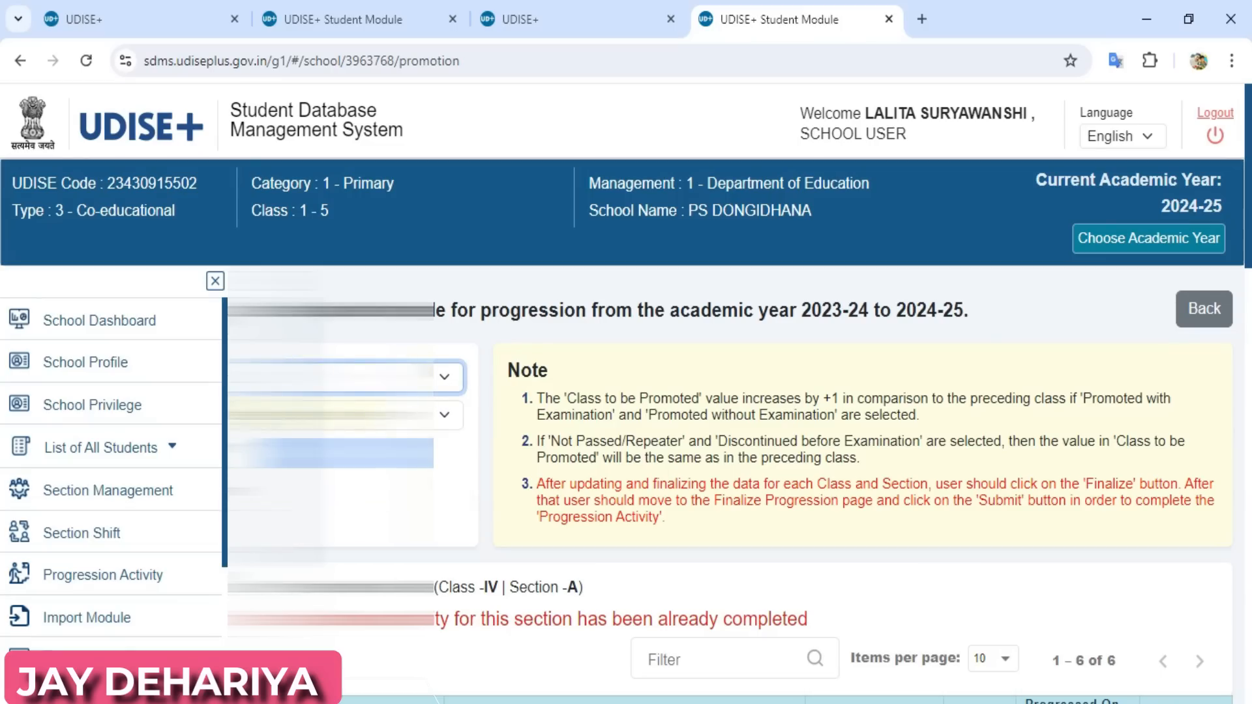
{"action": "left_click", "coordinate": [326, 415]}
{"action": "left_click", "coordinate": [313, 456]}
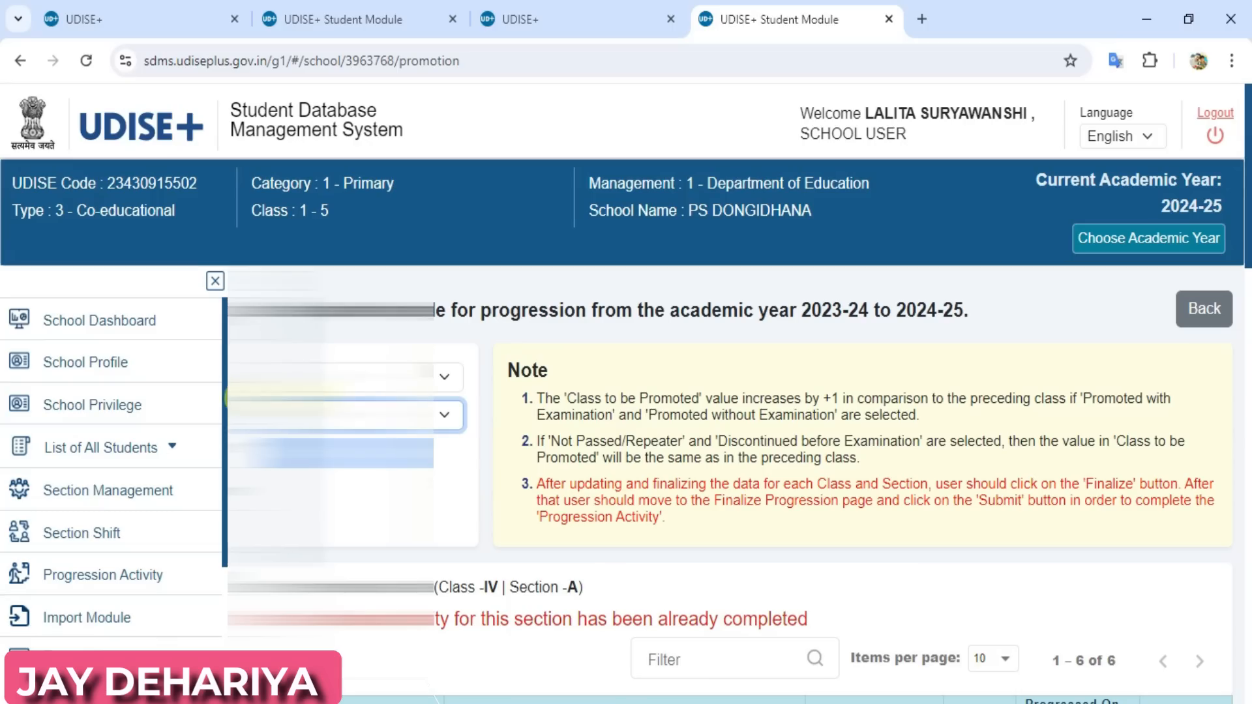
{"action": "left_click", "coordinate": [331, 453]}
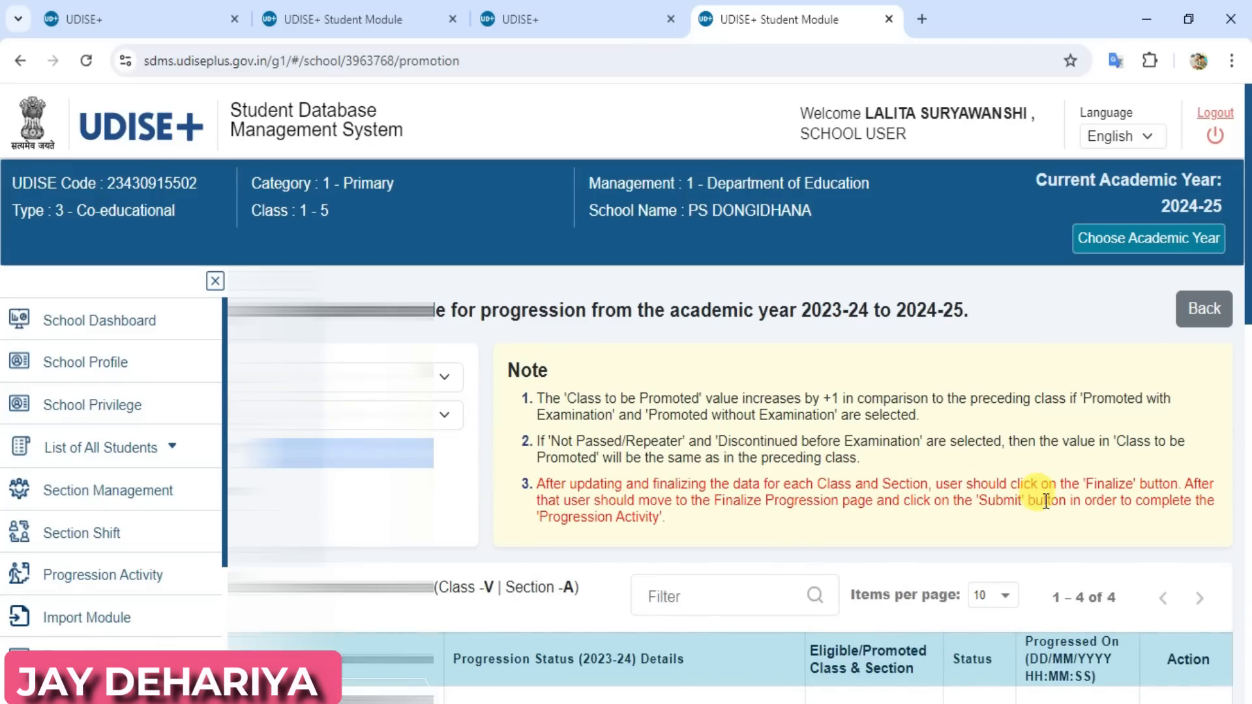
Set the first class V student's progression status to Promoted/Passed with Examination and the 2023-24 marks to 63 percent
{"action": "scroll", "coordinate": [1244, 318], "scroll_direction": "down", "scroll_amount": 1}
{"action": "scroll", "coordinate": [1243, 318], "scroll_direction": "down", "scroll_amount": 5}
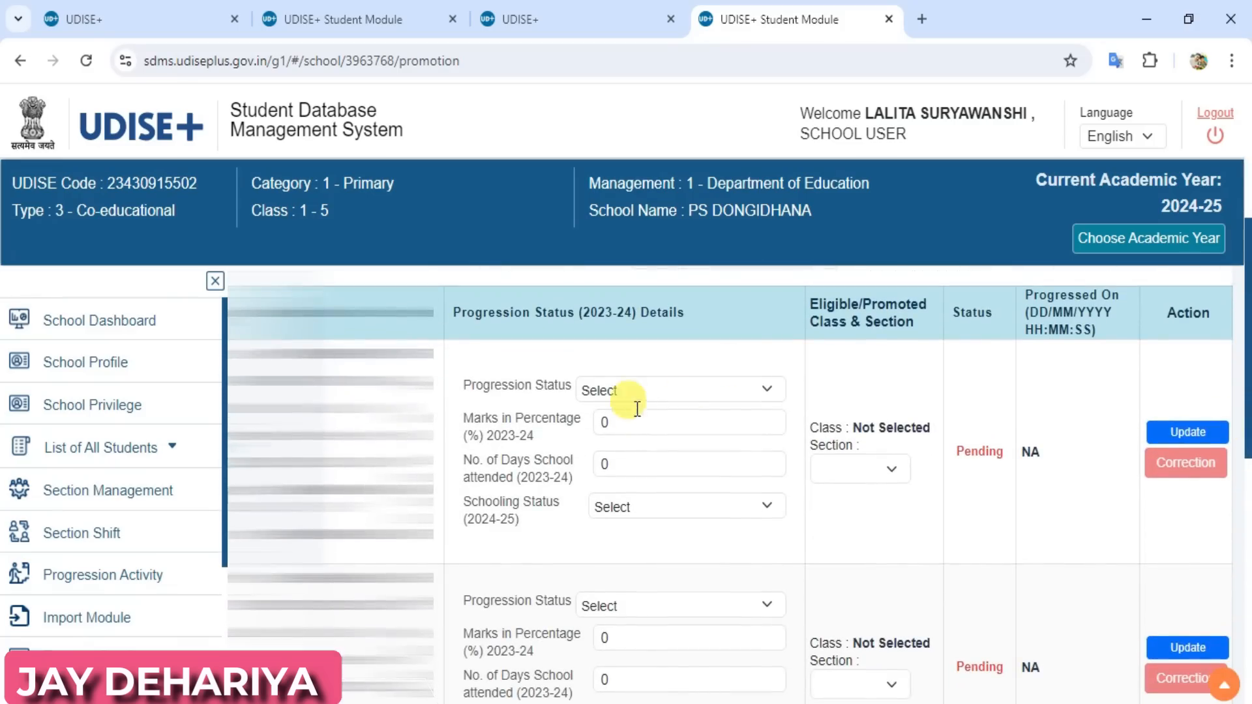
{"action": "left_click", "coordinate": [635, 390]}
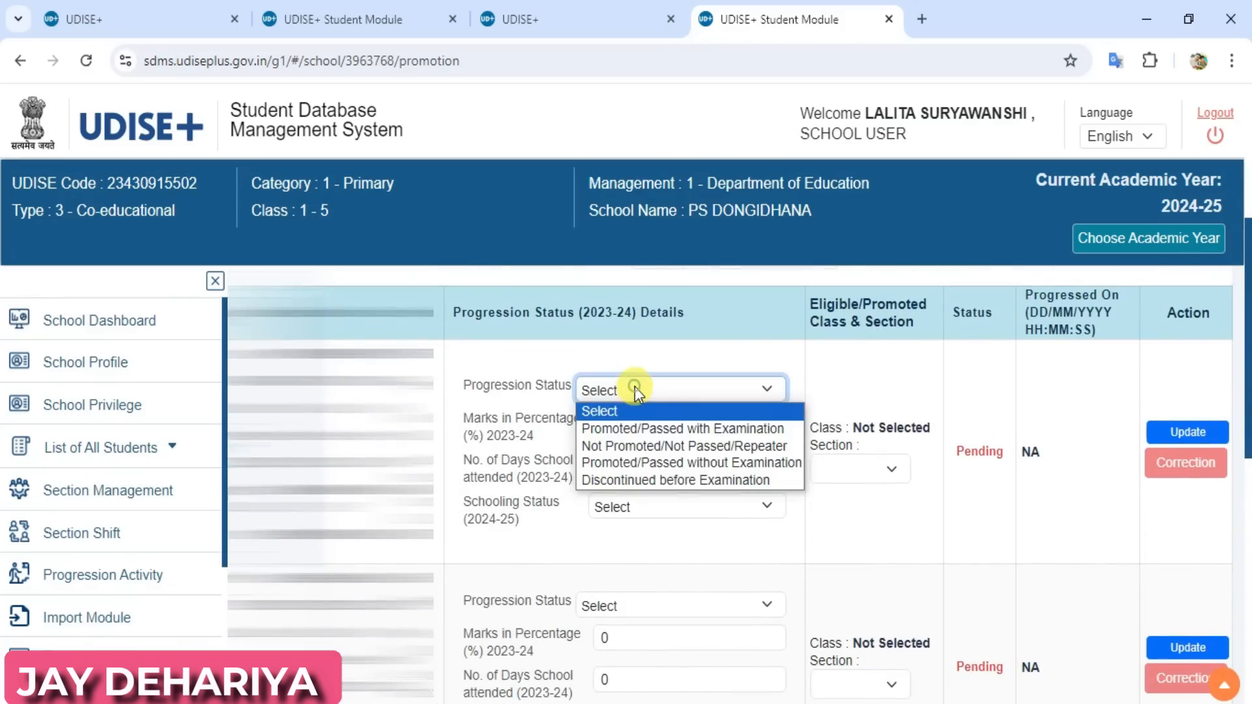
{"action": "left_click", "coordinate": [635, 428]}
{"action": "left_click", "coordinate": [635, 425]}
{"action": "key", "text": "BackSpace"}
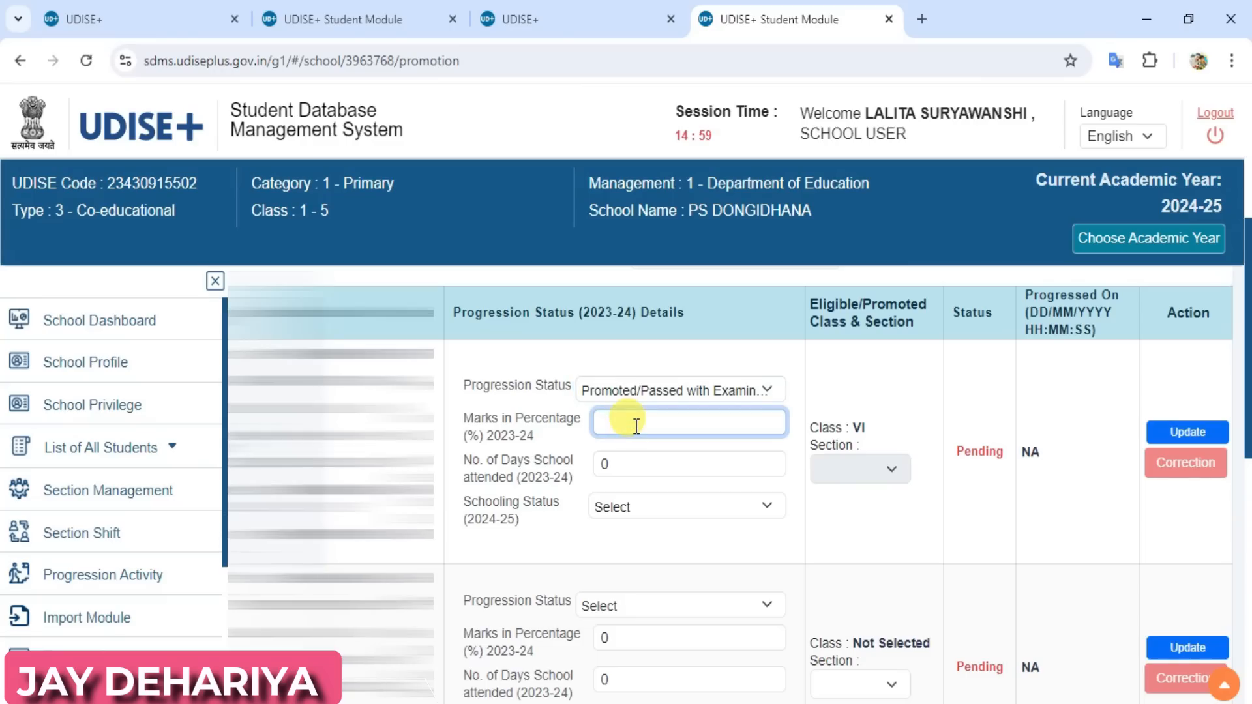
{"action": "type", "text": "63"}
{"action": "key", "text": "Tab"}
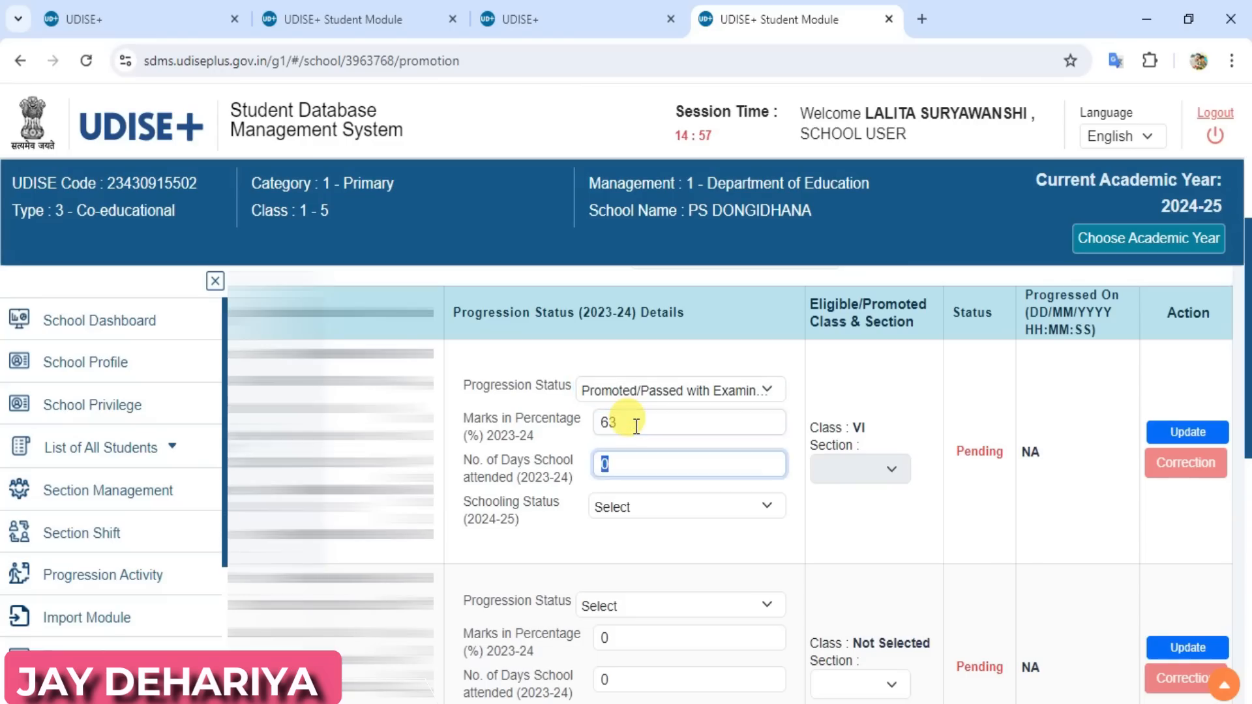
Set the first class V student's days attended to 145 and the 2024-25 schooling status to Left School with TC/without TC
{"action": "type", "text": "14"}
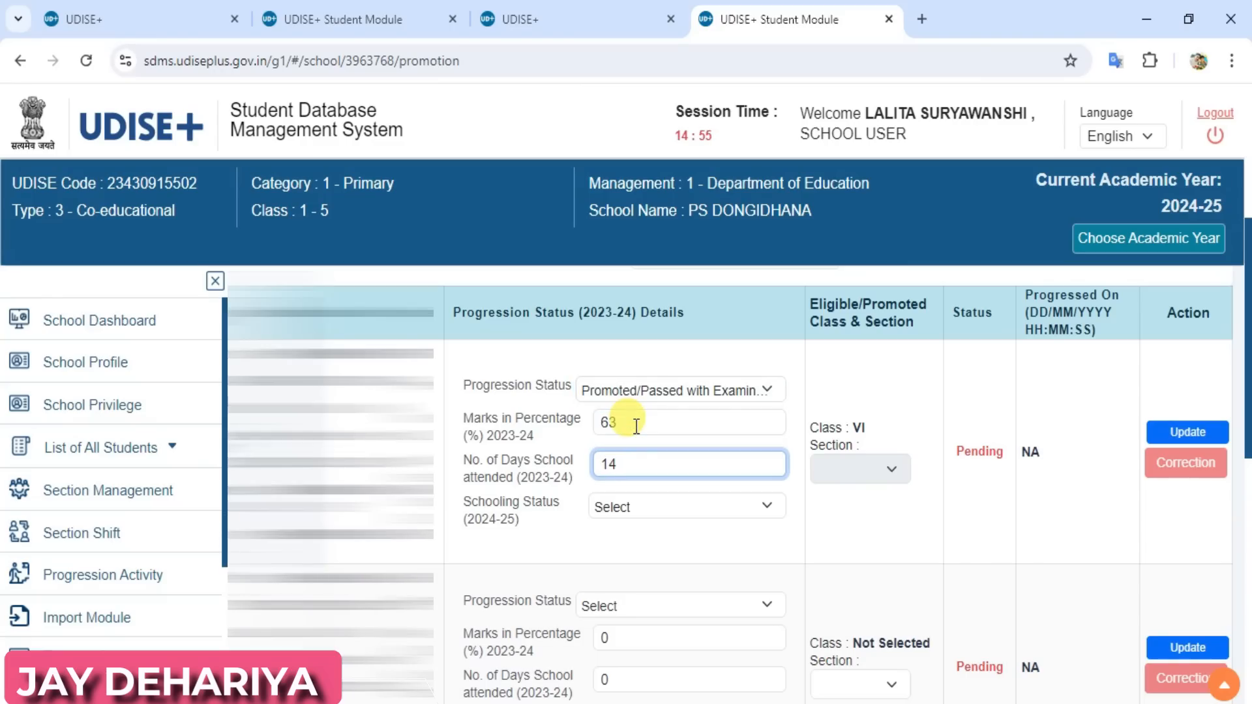
{"action": "type", "text": "5"}
{"action": "key", "text": "Tab"}
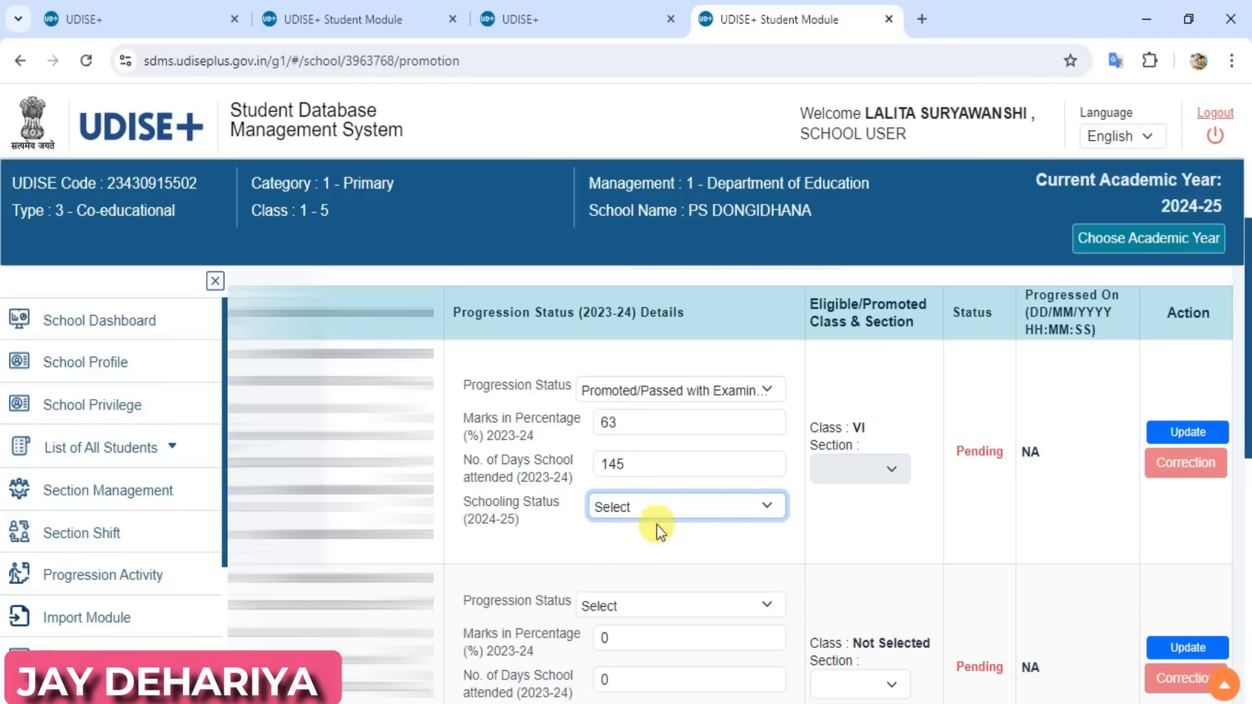
{"action": "left_click", "coordinate": [677, 510]}
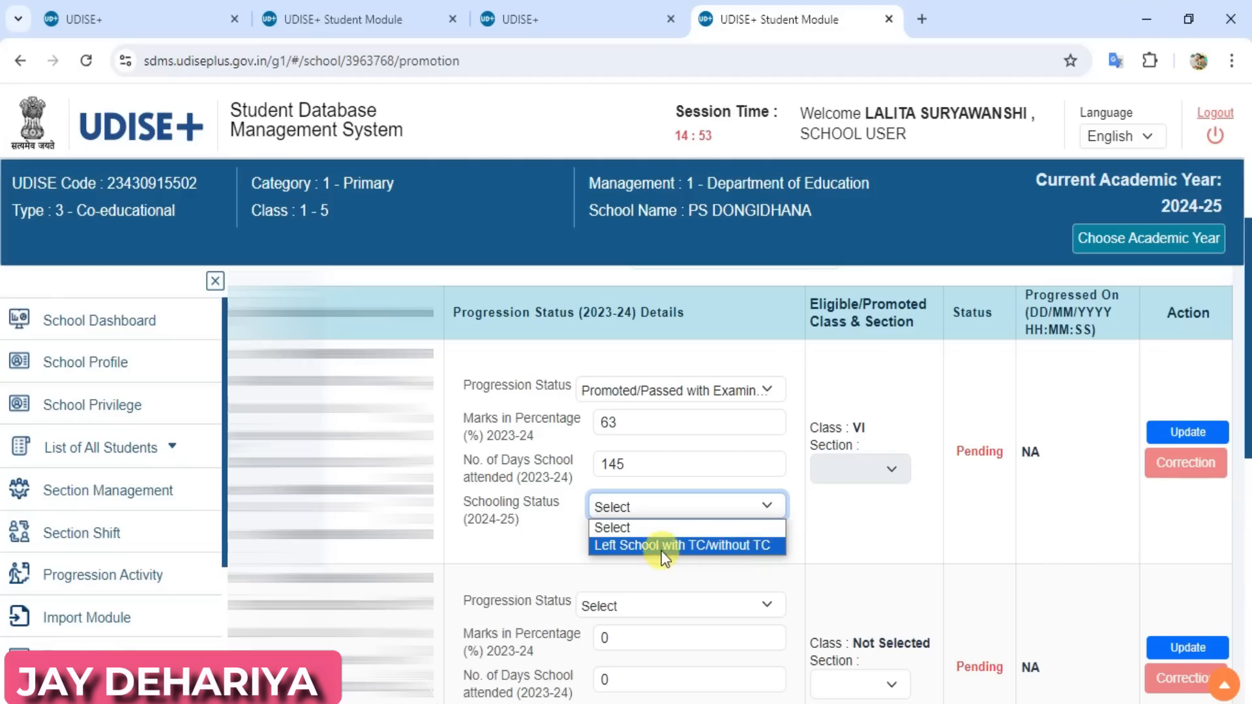
{"action": "left_click", "coordinate": [744, 549]}
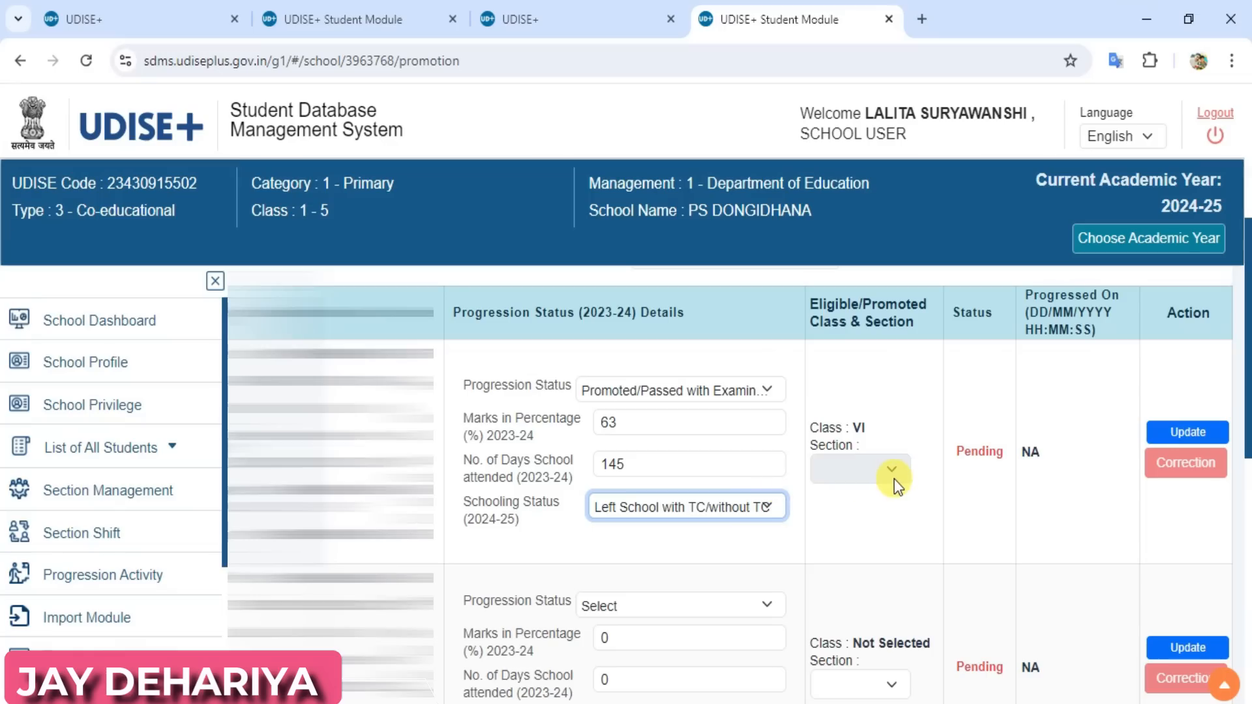
Update the first class V student's record, confirm the Left School with TC/without TC status and acknowledge the message
{"action": "left_click", "coordinate": [1183, 437]}
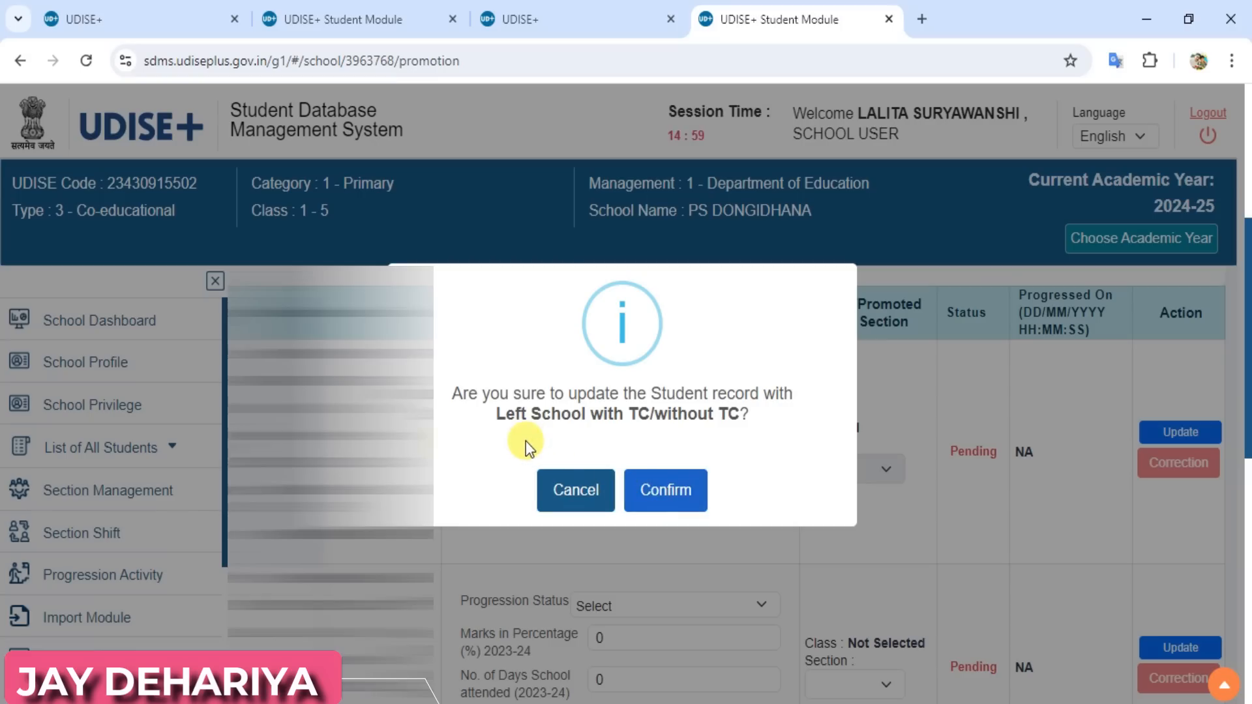
{"action": "left_click", "coordinate": [678, 488]}
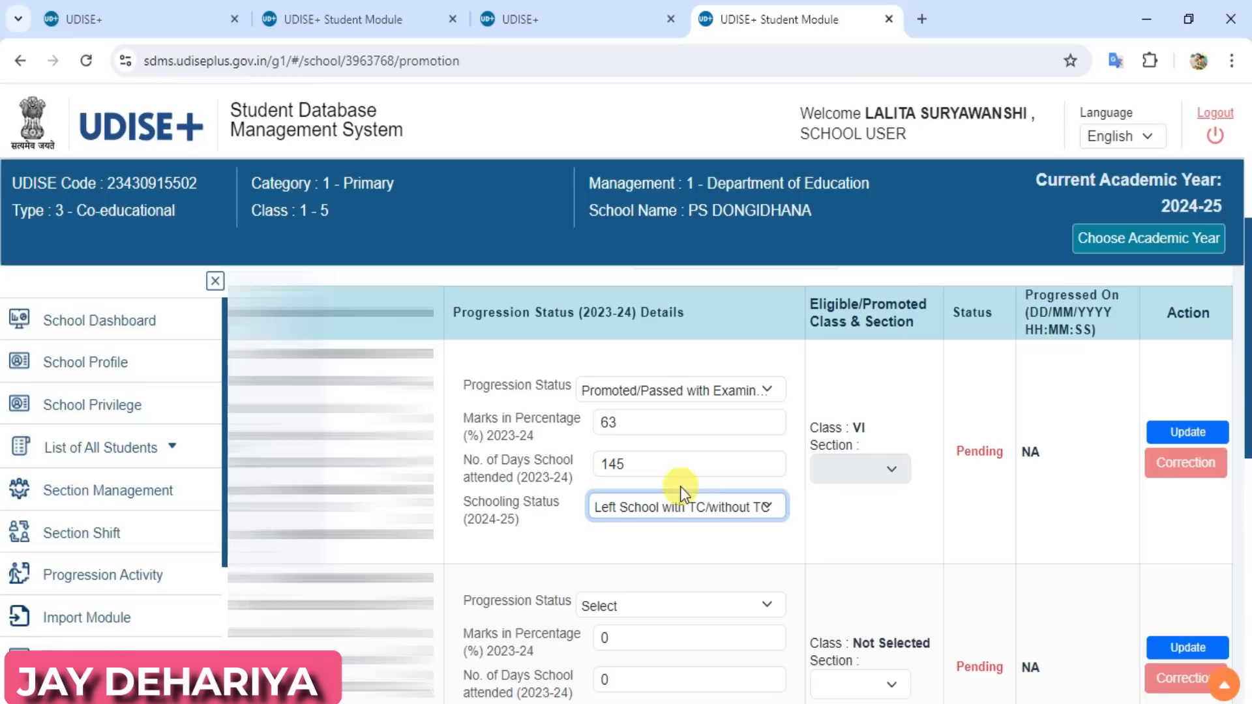
{"action": "left_click", "coordinate": [1190, 431]}
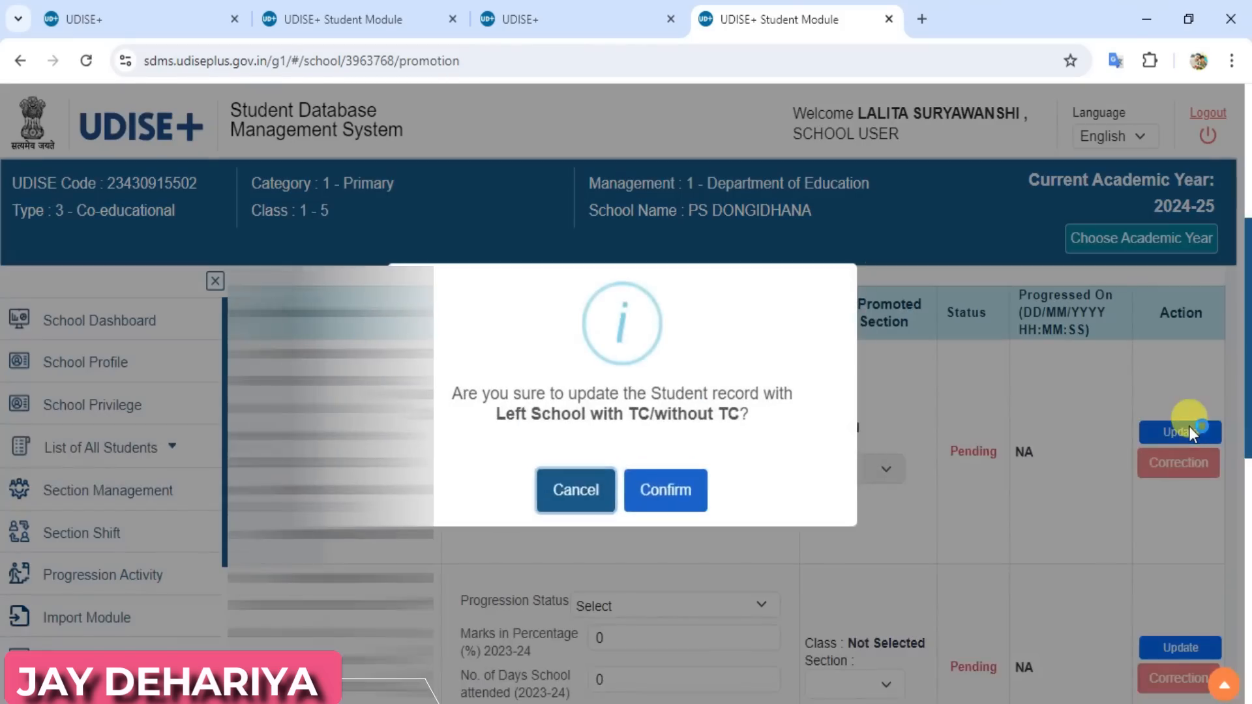
{"action": "left_click", "coordinate": [654, 497]}
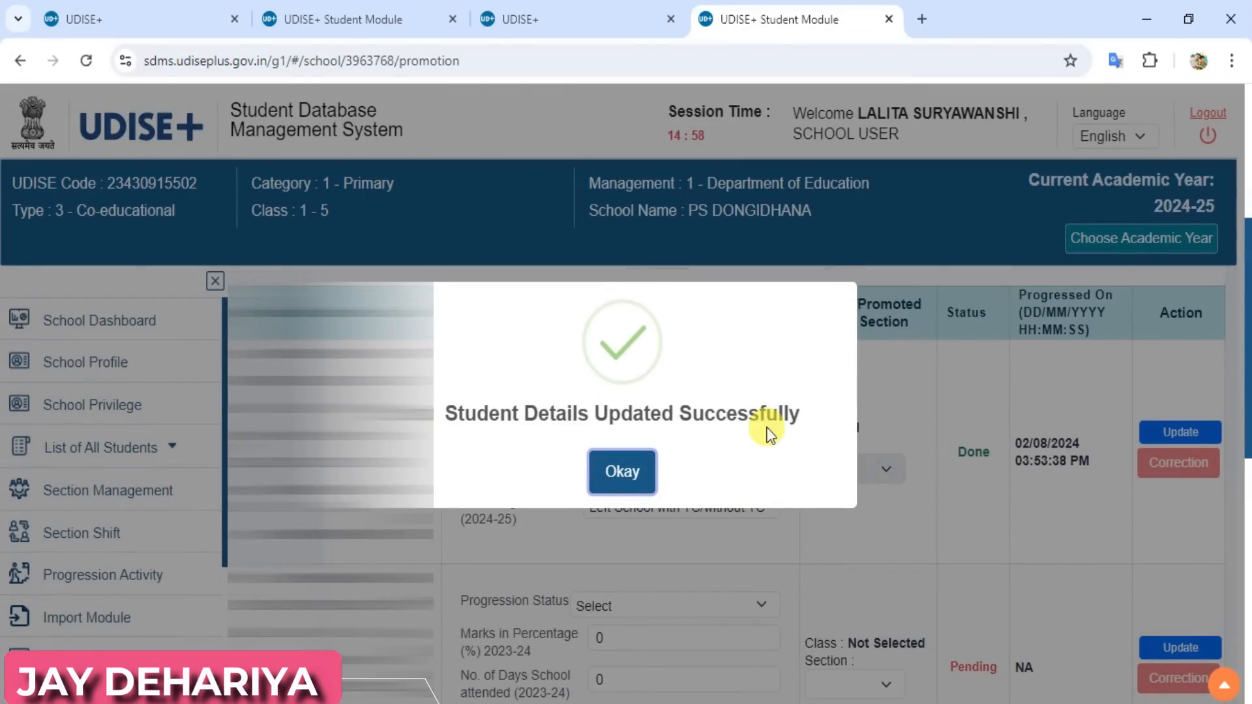
{"action": "left_click", "coordinate": [622, 471]}
Finalize the school's progression for academic year 2023-24, declaring the data free from errors and inconsistencies, and acknowledge the message
{"action": "scroll", "coordinate": [626, 481], "scroll_direction": "down", "scroll_amount": 6}
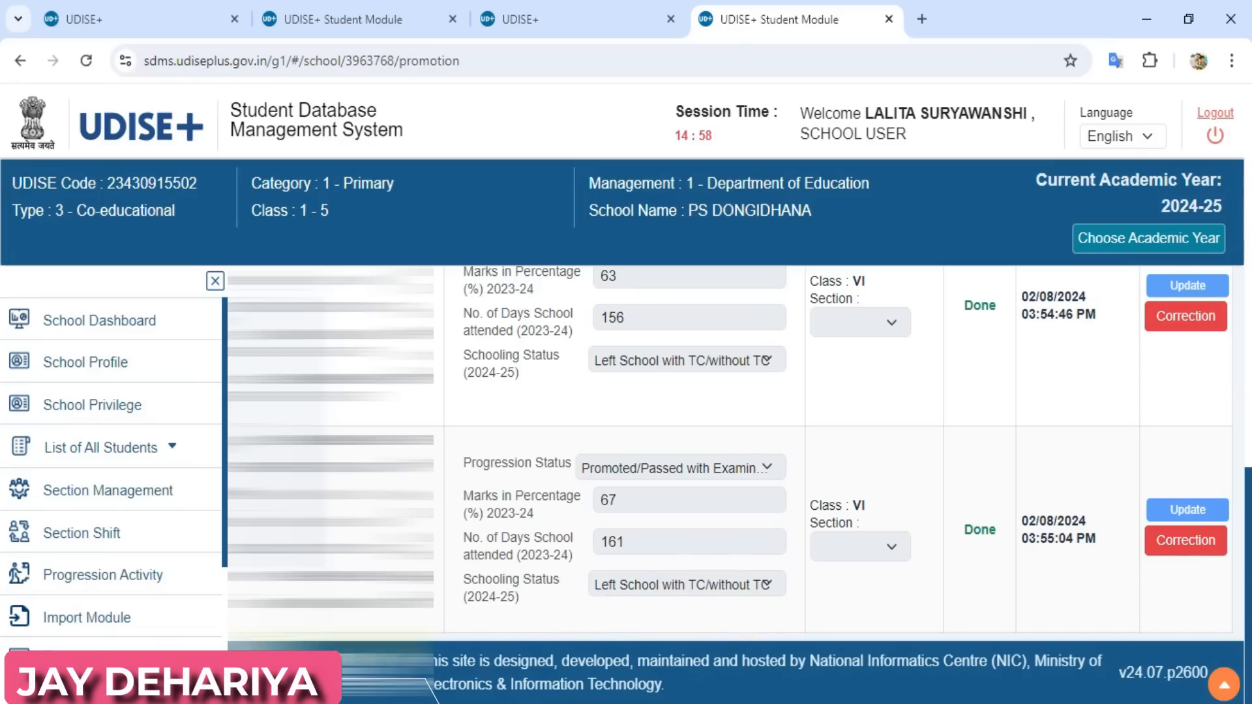
{"action": "left_click", "coordinate": [127, 577]}
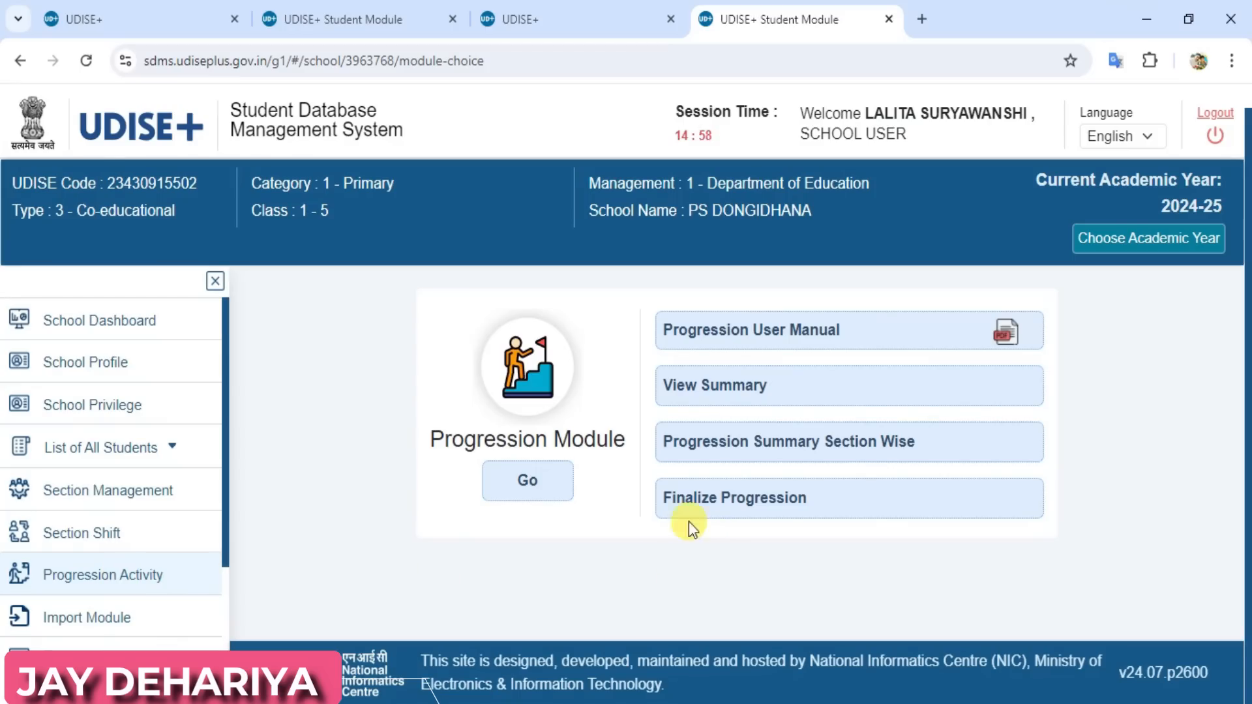
{"action": "left_click", "coordinate": [752, 513]}
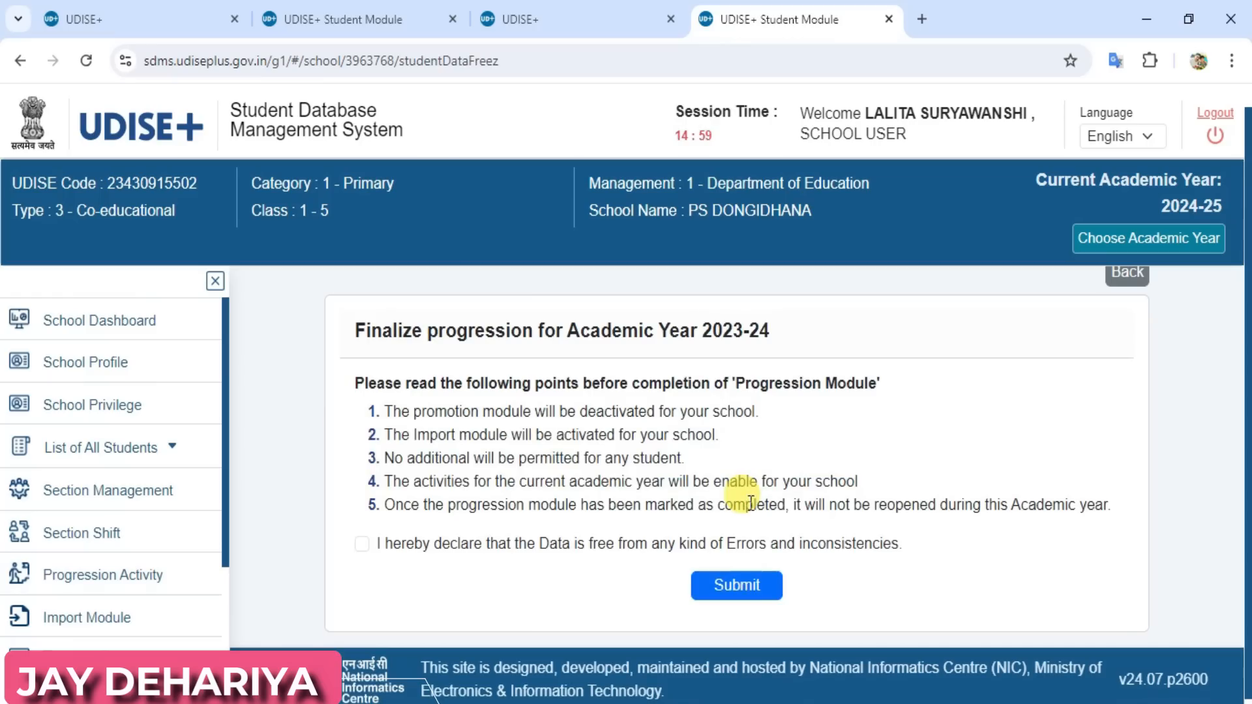
{"action": "left_click", "coordinate": [363, 544]}
{"action": "left_click", "coordinate": [739, 585]}
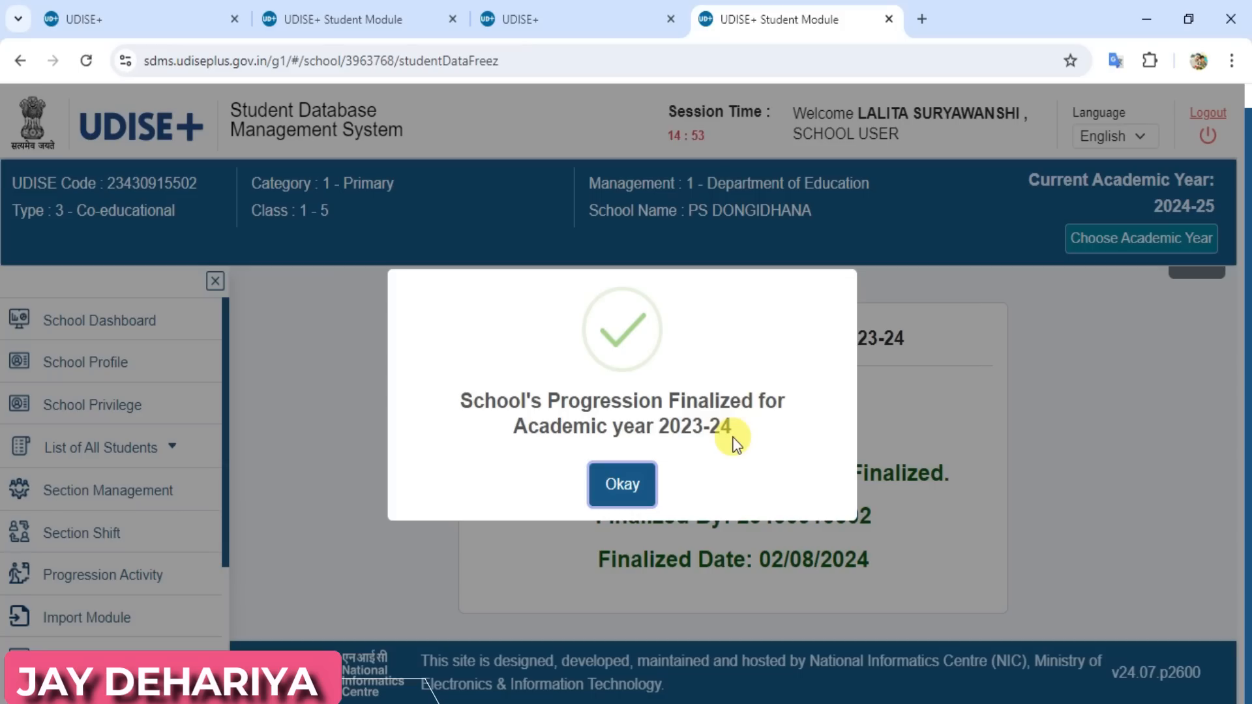
{"action": "left_click", "coordinate": [611, 494]}
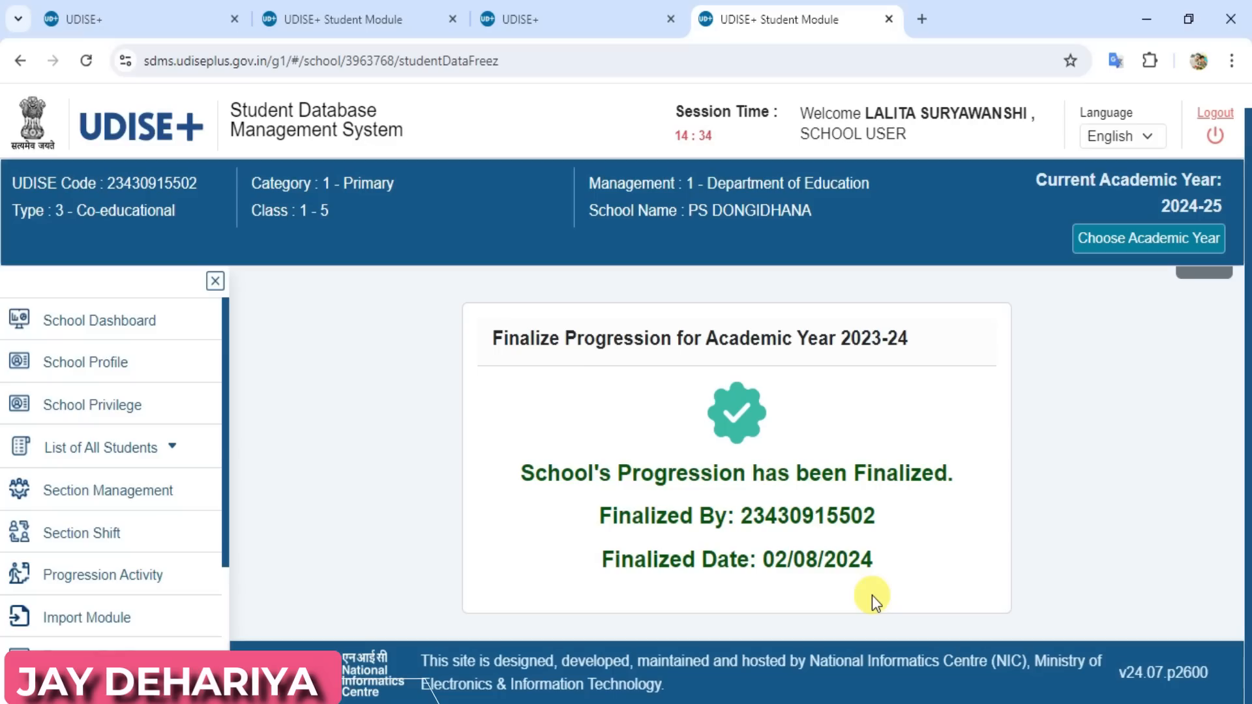
Open the student import page for imports within the state
{"action": "left_click", "coordinate": [812, 363]}
{"action": "left_click", "coordinate": [66, 624]}
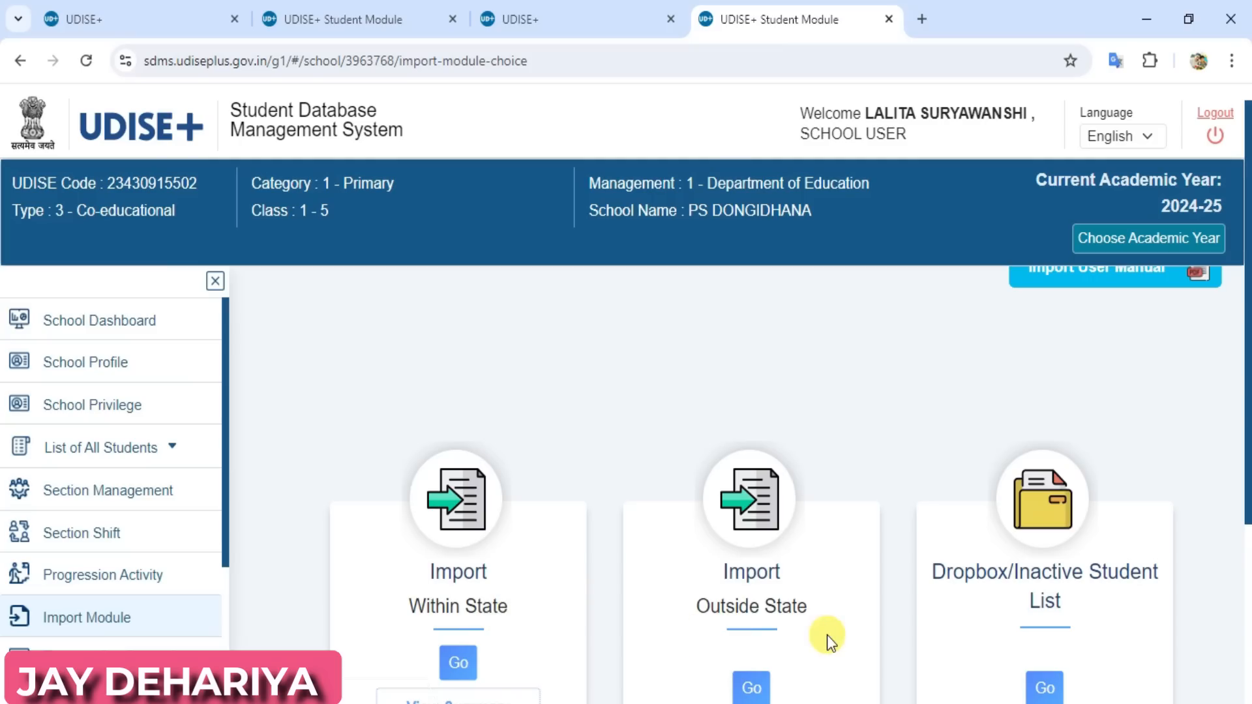
{"action": "left_click", "coordinate": [457, 664]}
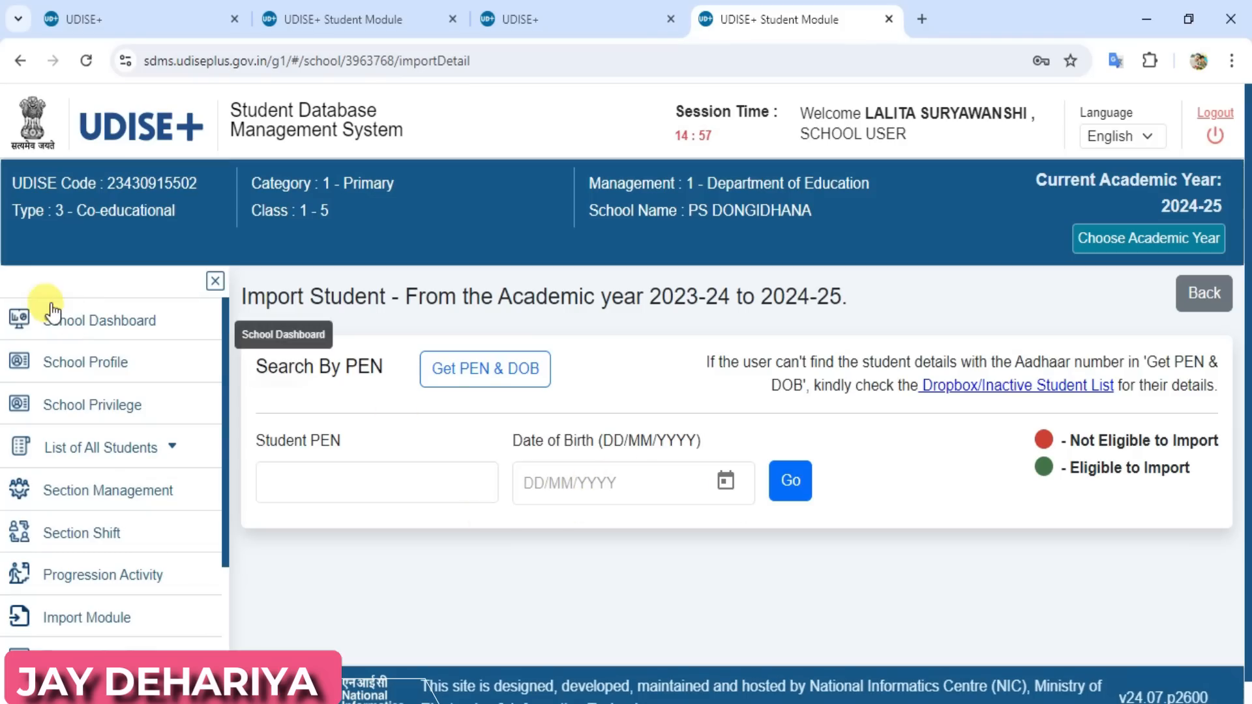
View the 2024-25 grade-wise school dashboard and the list of school privileges
{"action": "left_click", "coordinate": [73, 326]}
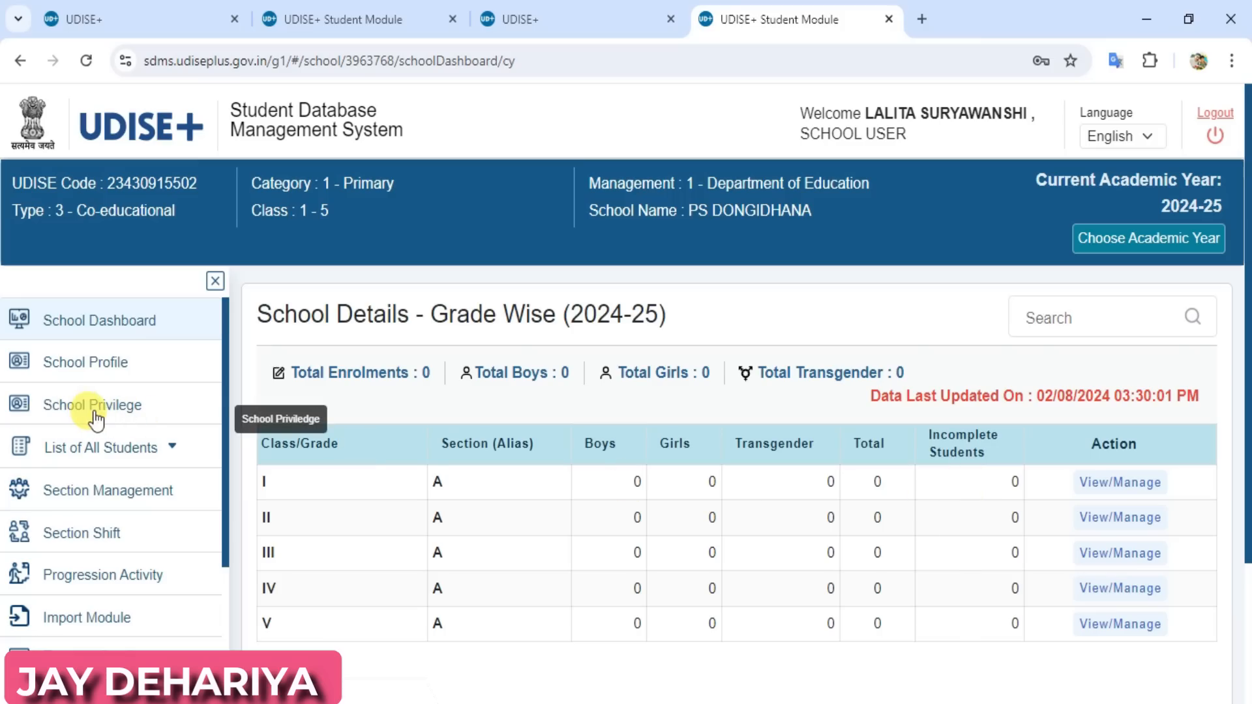
{"action": "left_click", "coordinate": [93, 410]}
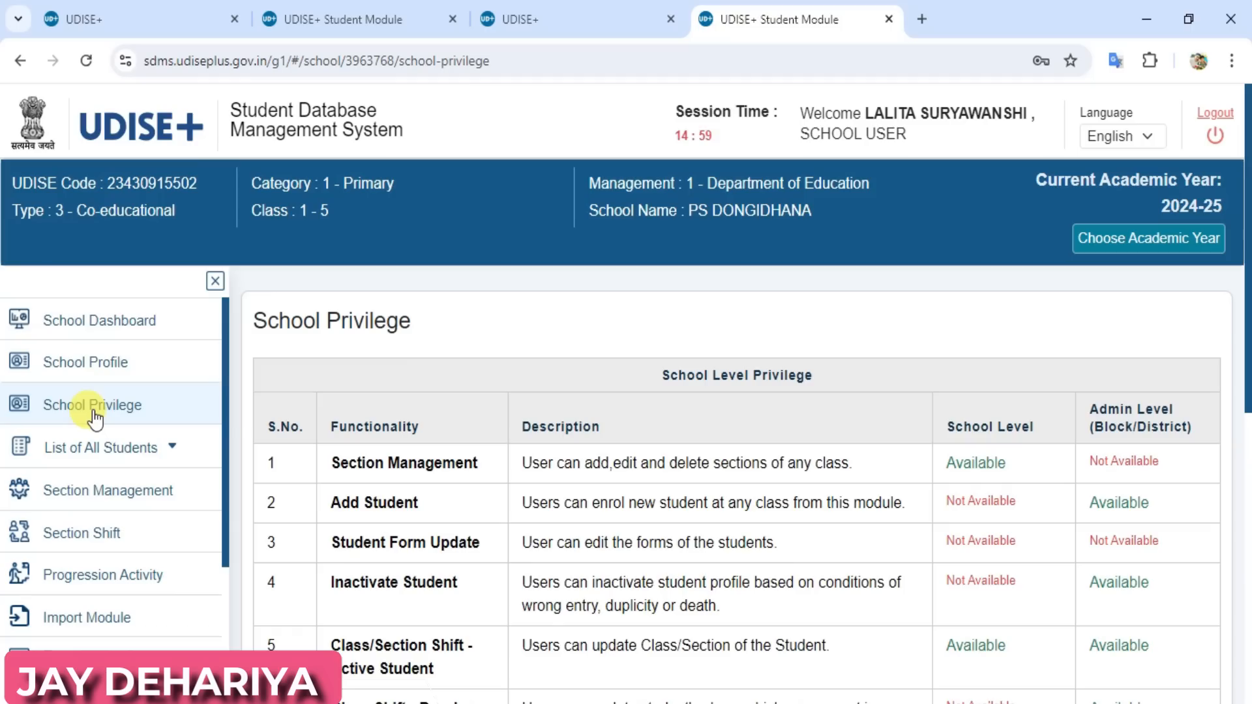